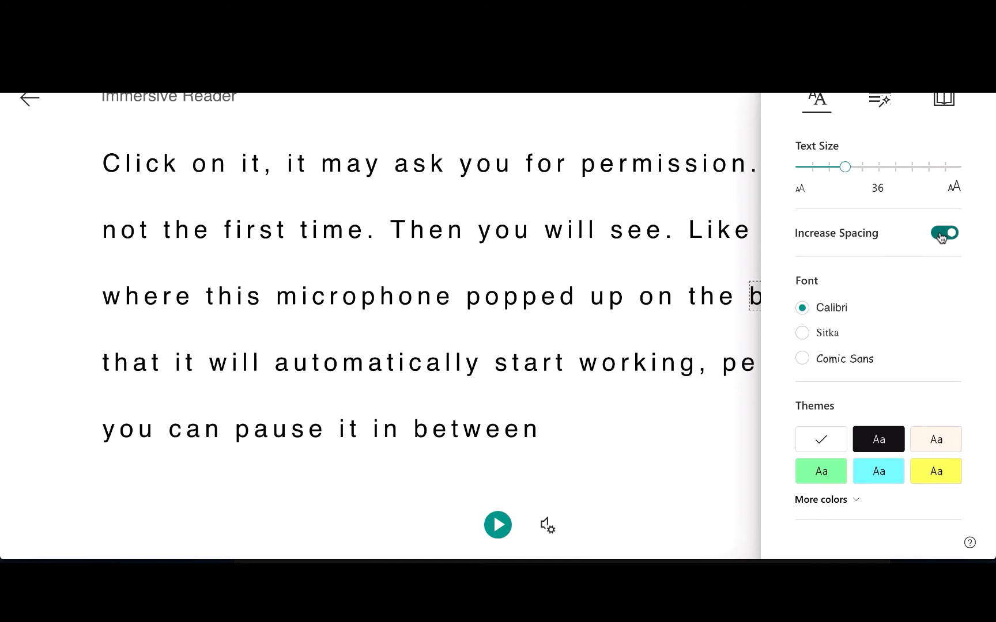
Apply the light blue page theme to the Immersive Reader text, and switch source formatting off and back on.
{"action": "scroll", "coordinate": [885, 345], "scroll_direction": "down", "scroll_amount": 1}
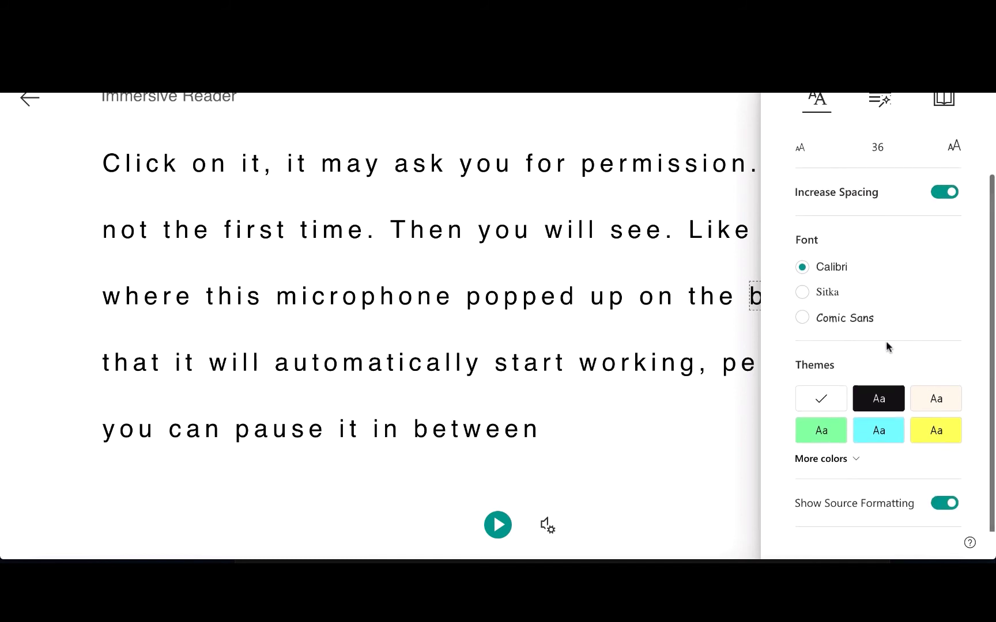
{"action": "left_click", "coordinate": [876, 438]}
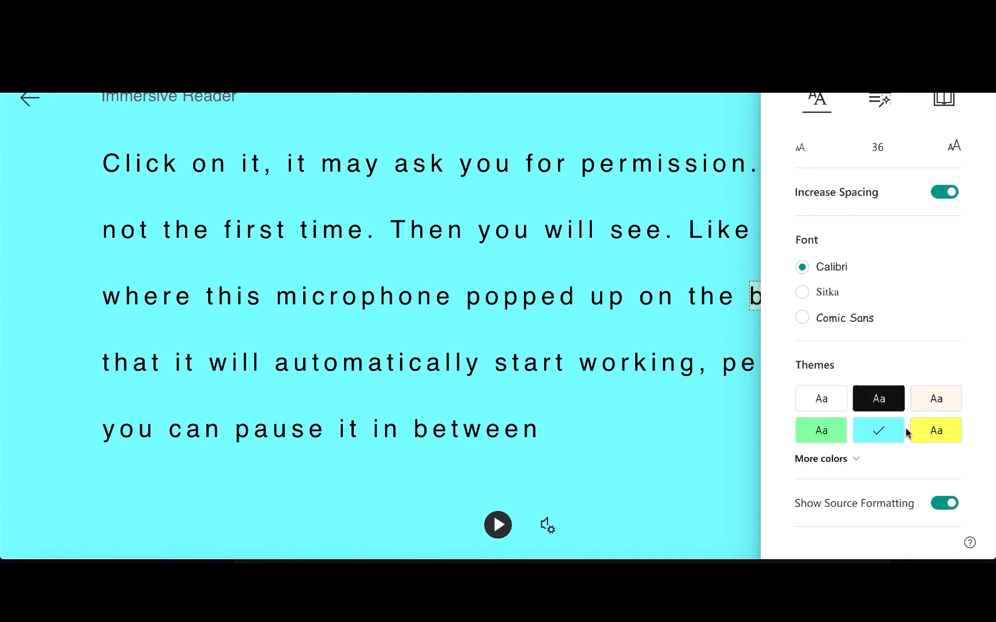
{"action": "left_click", "coordinate": [941, 505]}
{"action": "left_click", "coordinate": [940, 506]}
Turn on parts-of-speech highlighting for nouns, verbs and adjectives in the reader text.
{"action": "left_click", "coordinate": [880, 99]}
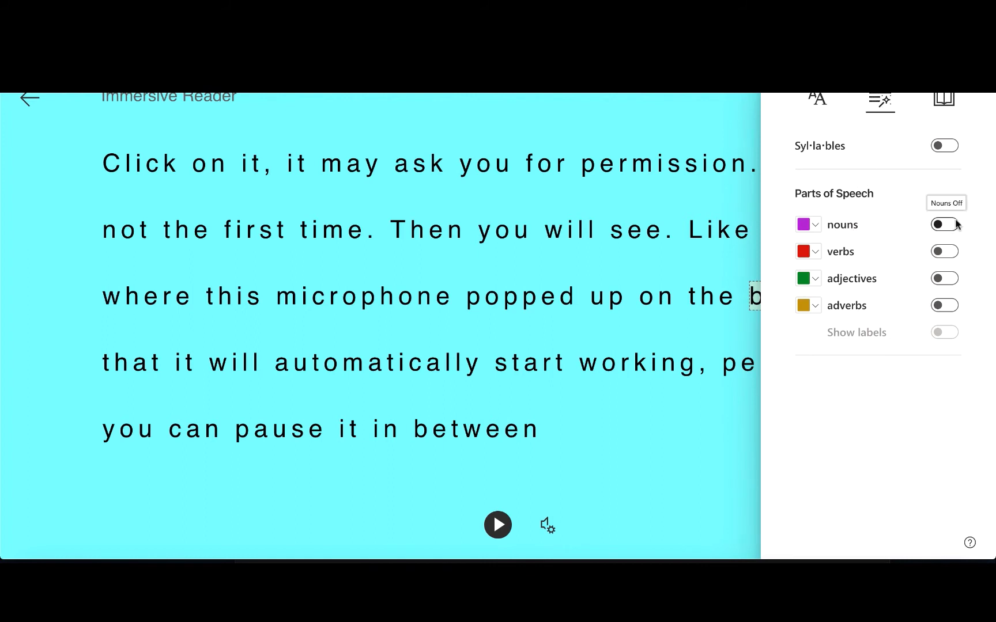
{"action": "left_click", "coordinate": [938, 226]}
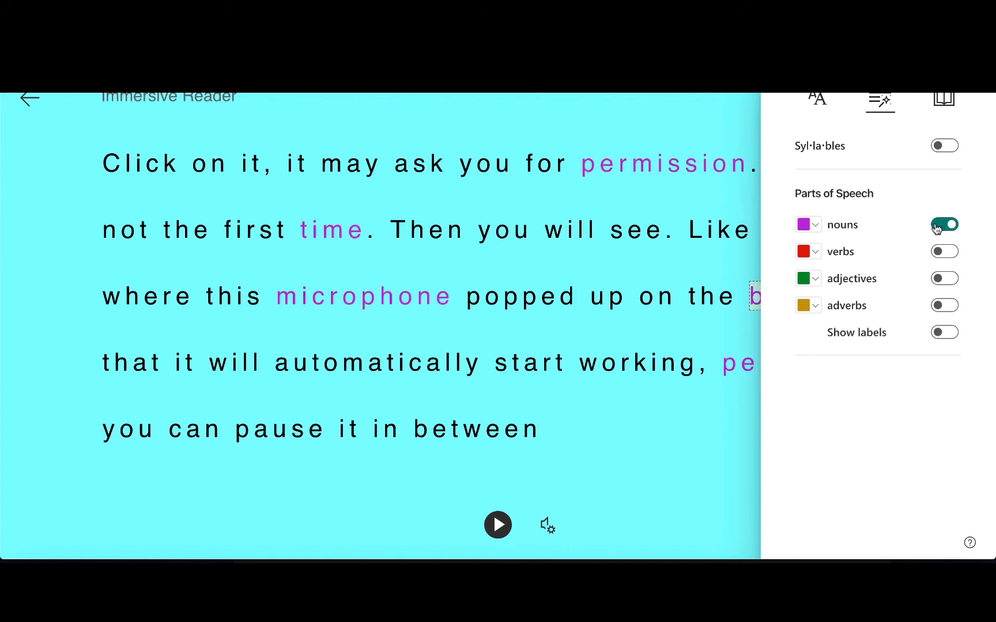
{"action": "left_click", "coordinate": [942, 254]}
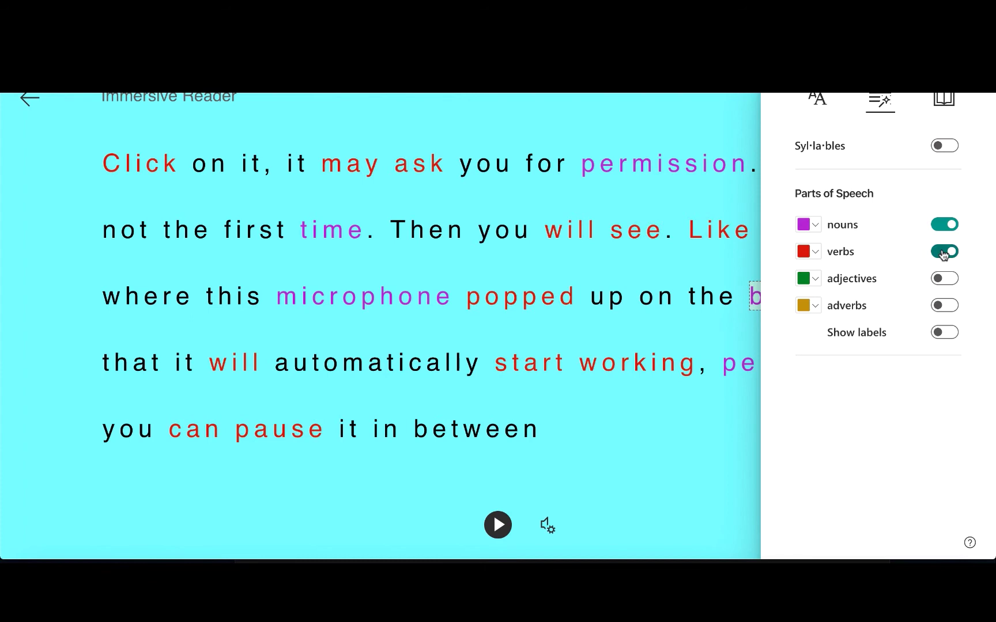
{"action": "left_click", "coordinate": [940, 280]}
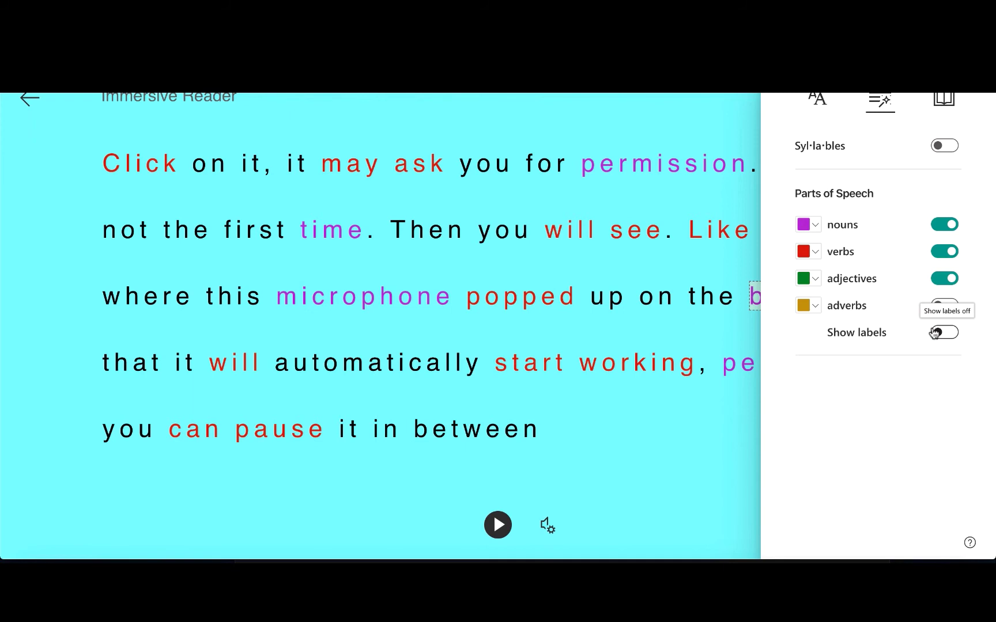
Turn off the highlighting of adjectives, verbs and nouns.
{"action": "left_click", "coordinate": [944, 279]}
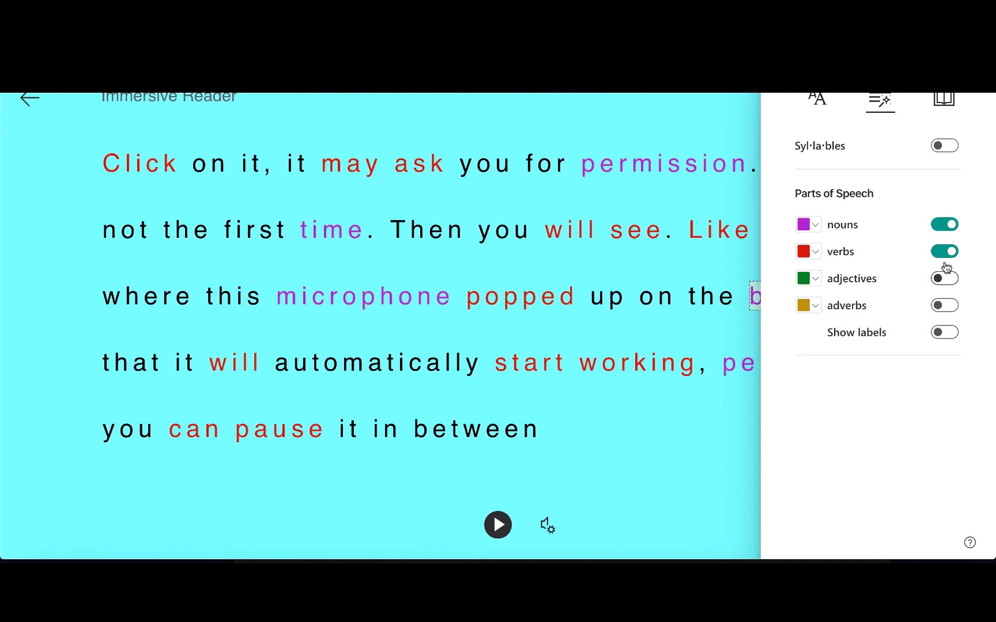
{"action": "left_click", "coordinate": [944, 253]}
{"action": "left_click", "coordinate": [945, 225]}
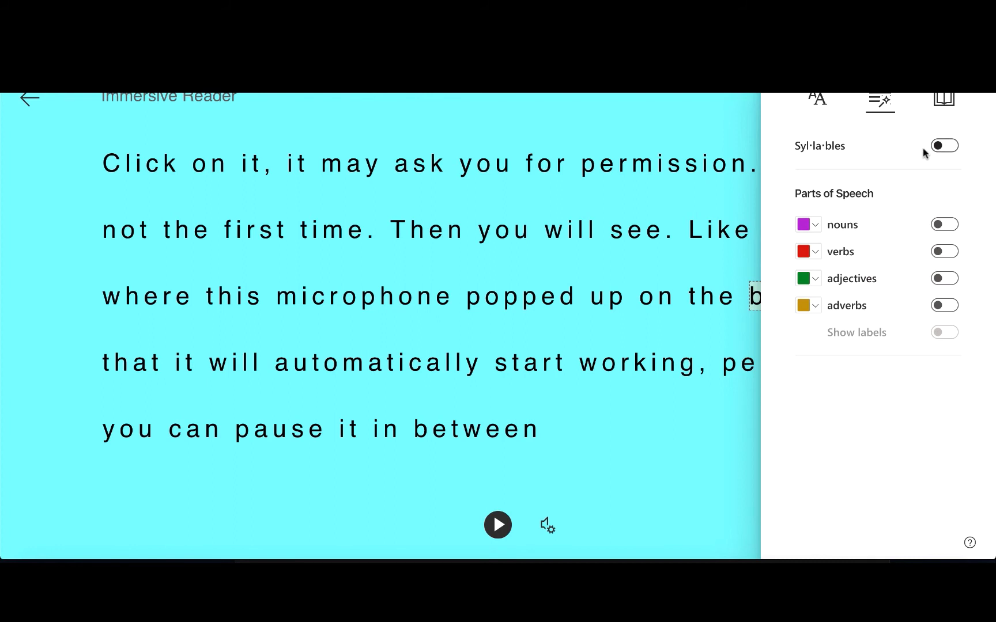
Try Line Focus on the text with the one-line and three-line views, and turn Line Focus off again.
{"action": "left_click", "coordinate": [945, 101]}
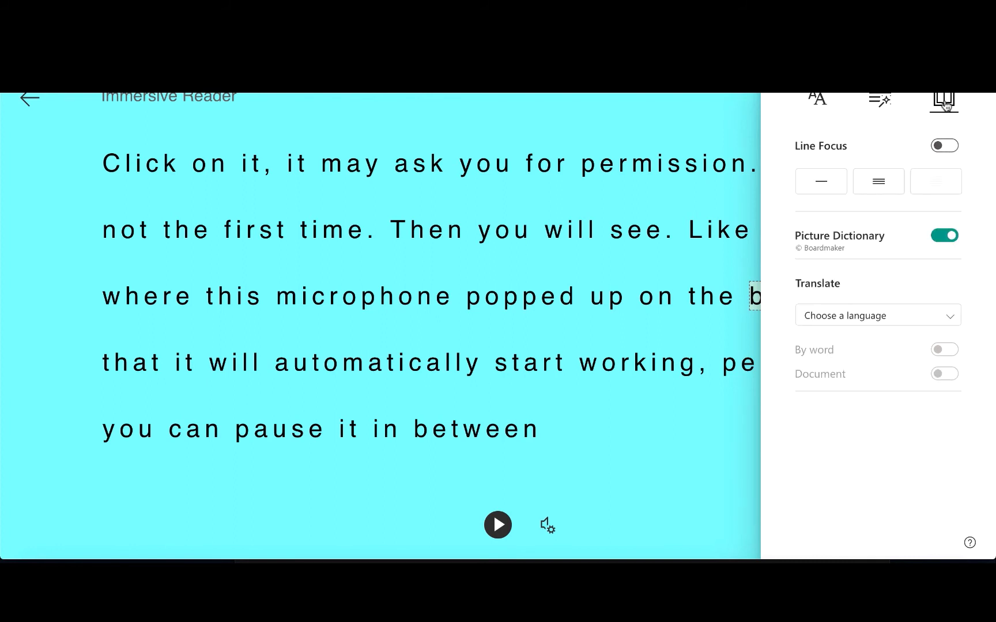
{"action": "left_click", "coordinate": [943, 147]}
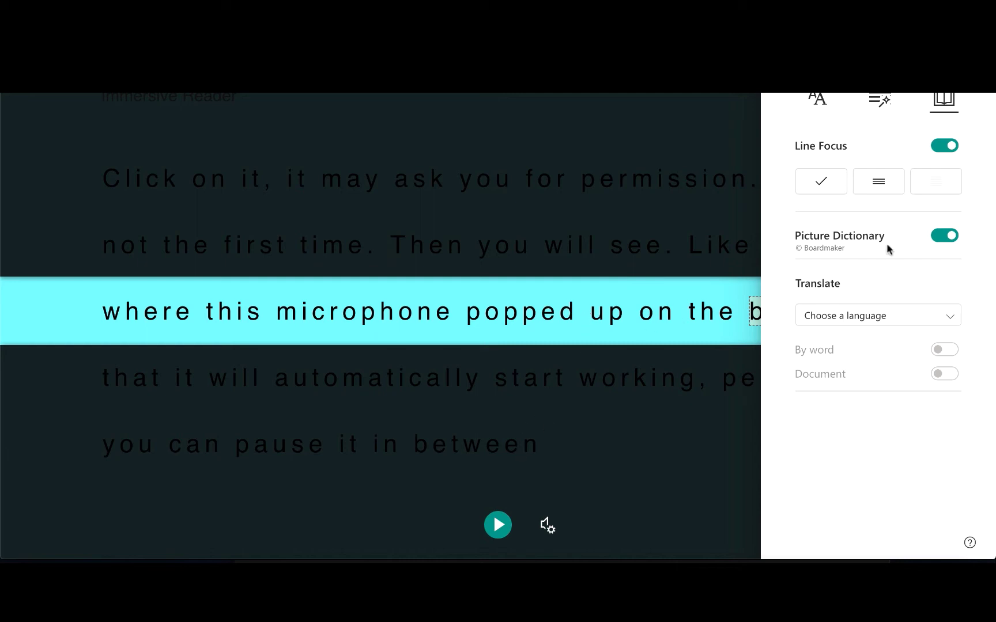
{"action": "left_click", "coordinate": [879, 190]}
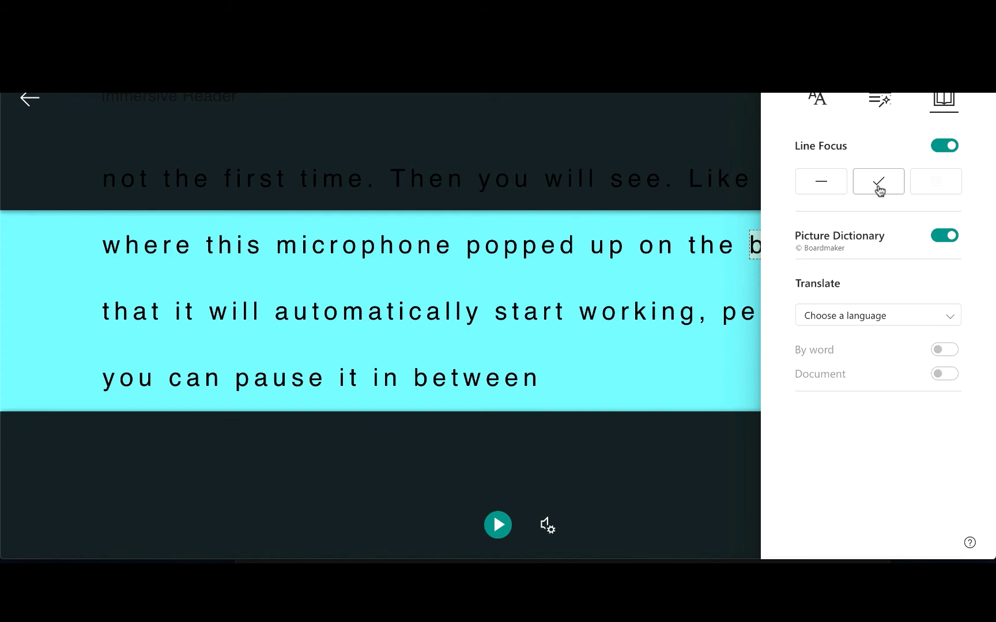
{"action": "left_click", "coordinate": [830, 184]}
{"action": "left_click", "coordinate": [867, 183]}
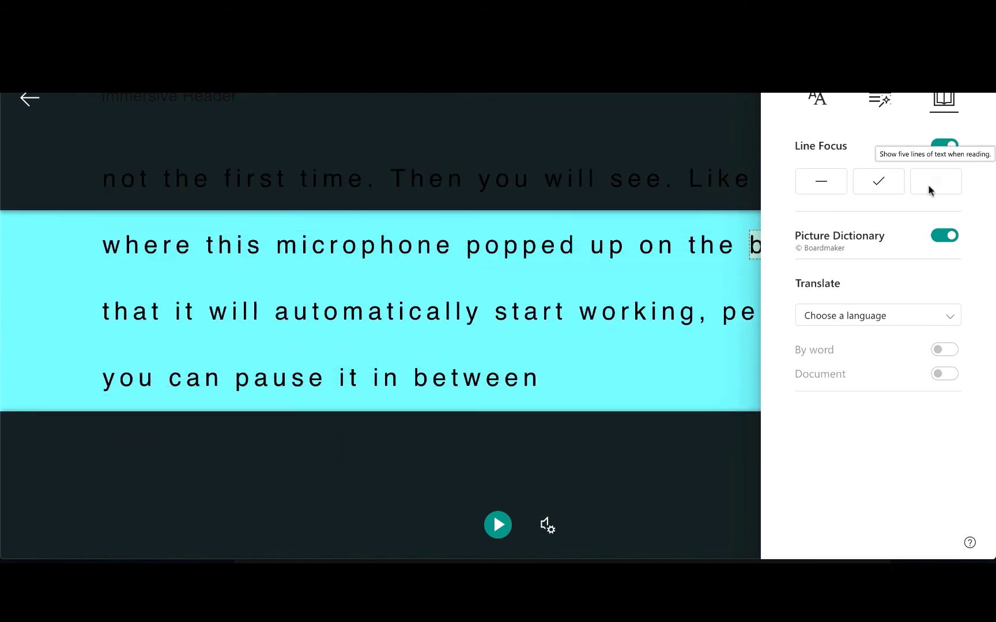
{"action": "left_click", "coordinate": [943, 146]}
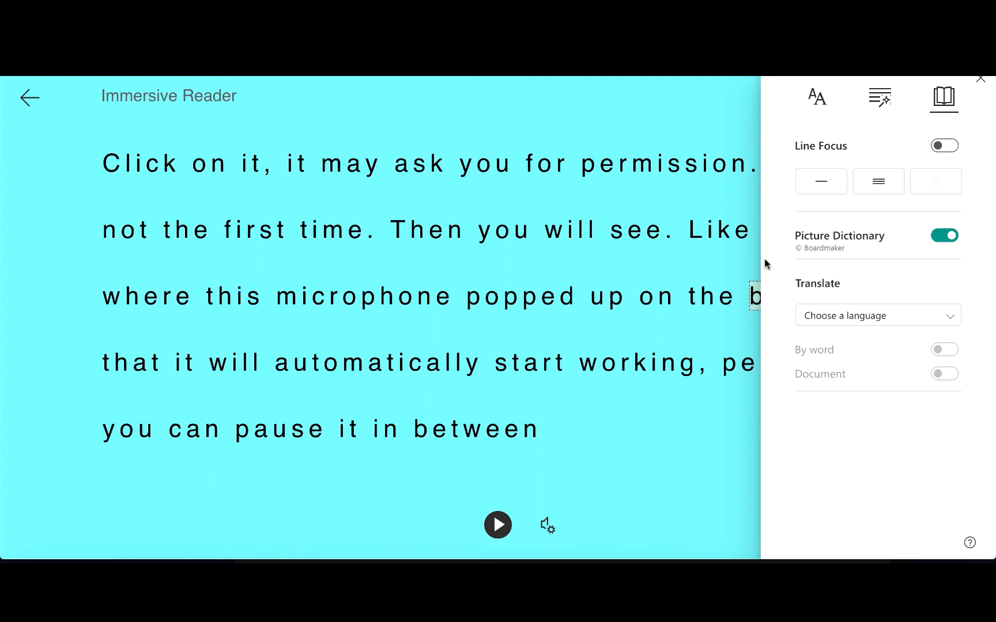
Look up the words "it", "Then" and "permission" in the text, playing the pronunciation of "it" and "permission".
{"action": "left_click", "coordinate": [293, 172]}
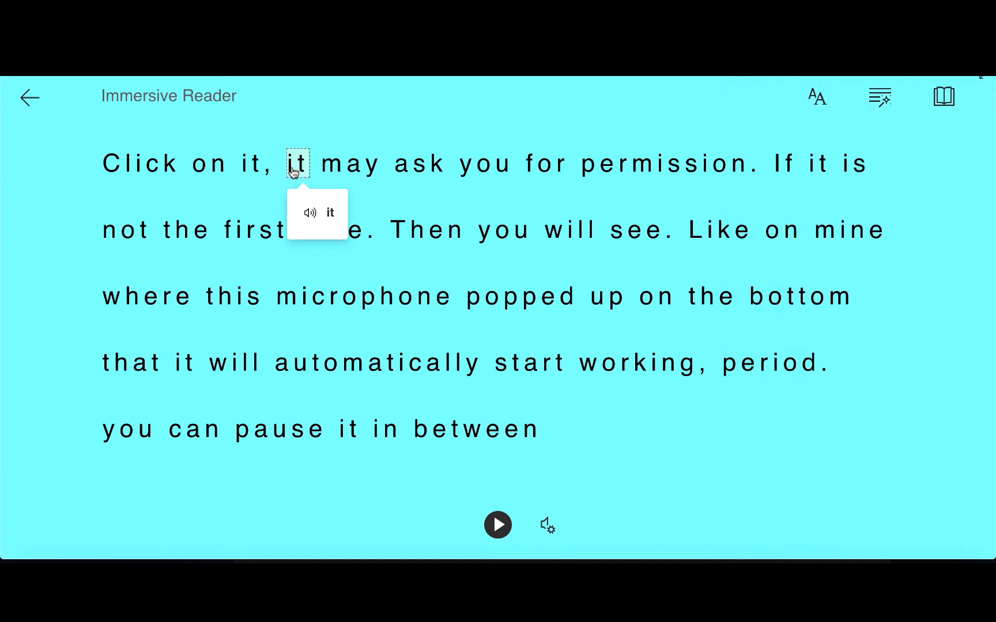
{"action": "left_click", "coordinate": [309, 215]}
{"action": "left_click", "coordinate": [397, 219]}
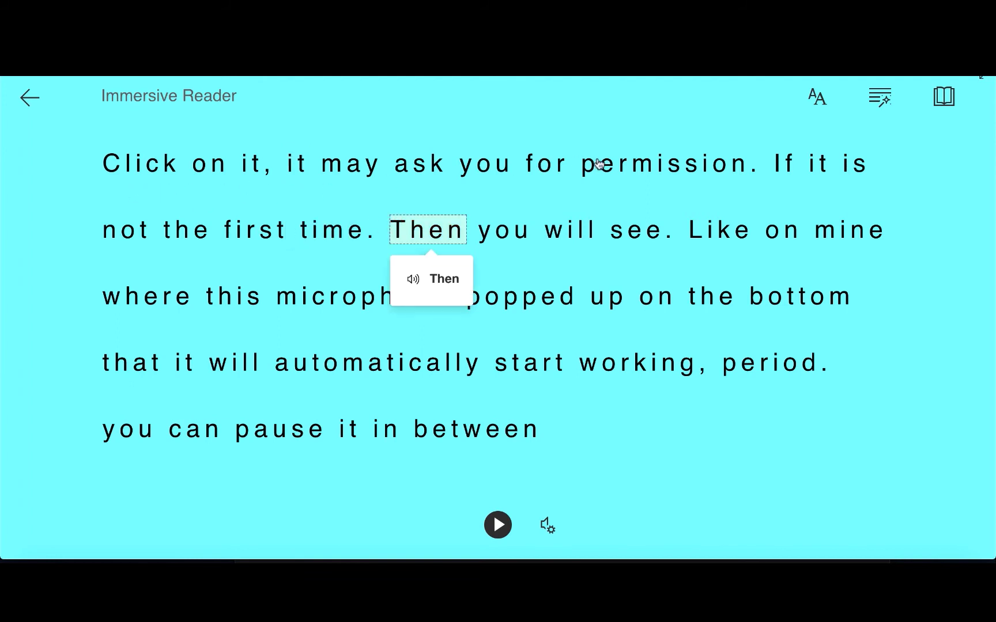
{"action": "left_click", "coordinate": [622, 170]}
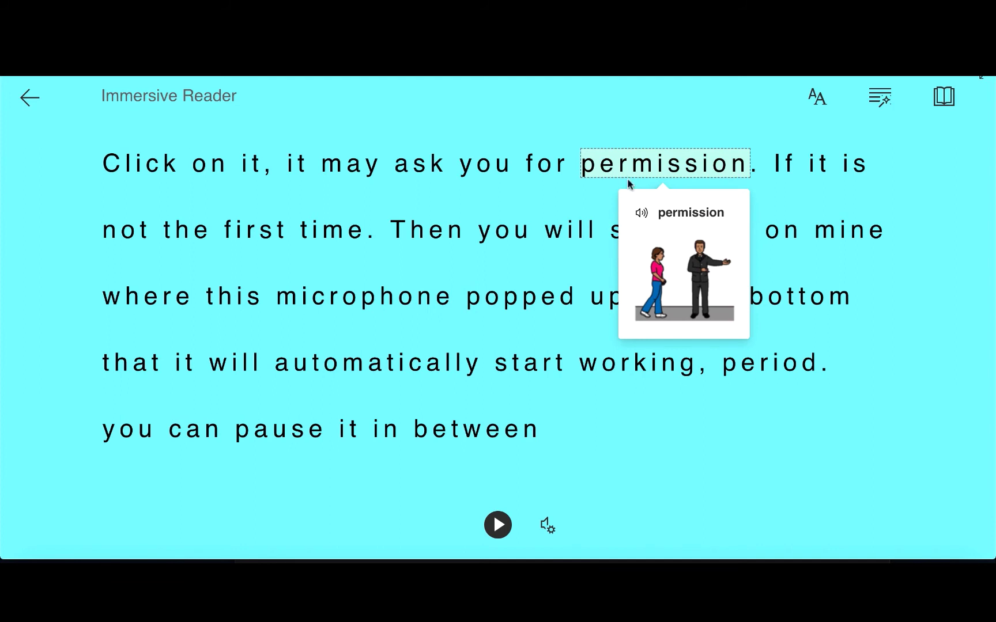
{"action": "left_click", "coordinate": [642, 218]}
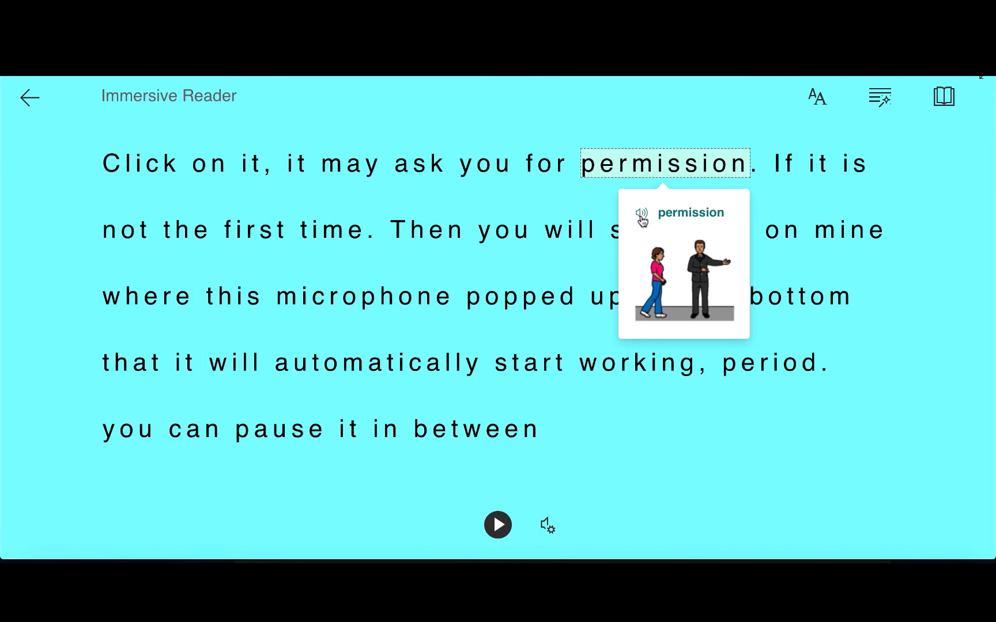
View the picture dictionary cards for words such as "time", "see" and "microphone" in the text.
{"action": "left_click", "coordinate": [314, 241]}
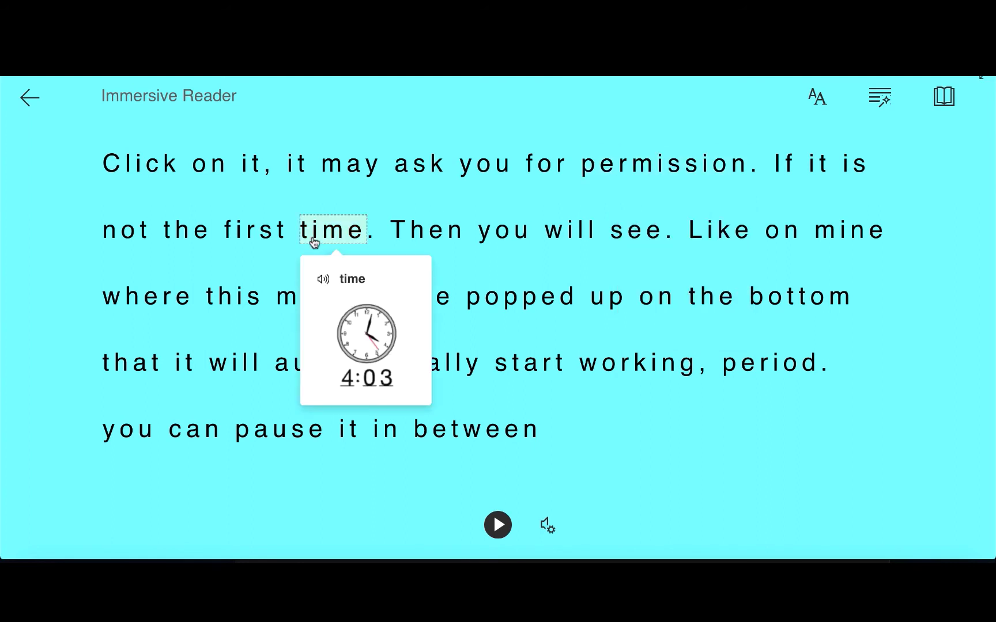
{"action": "left_click", "coordinate": [509, 237]}
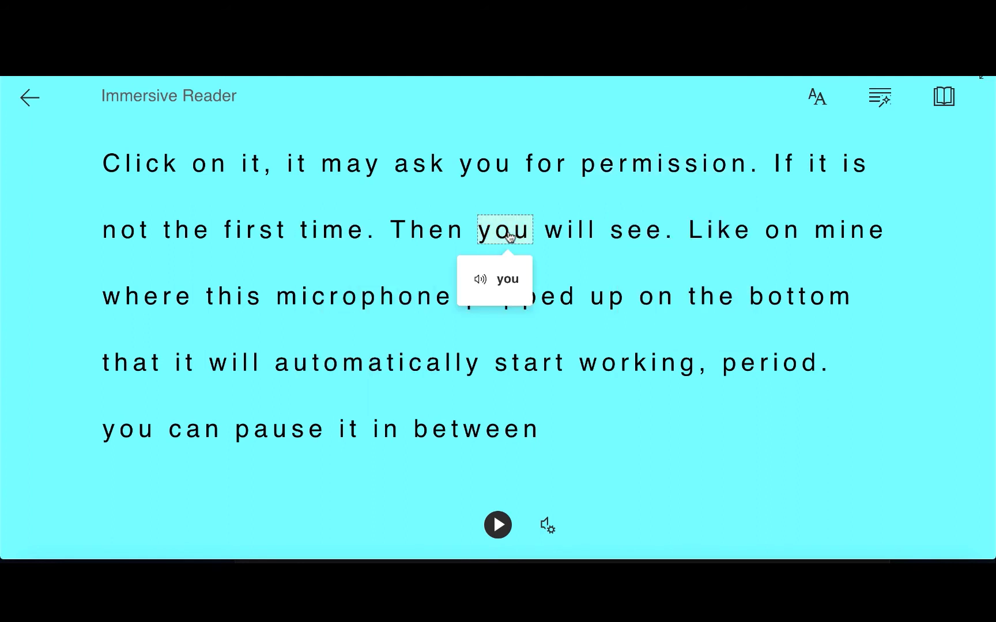
{"action": "left_click", "coordinate": [433, 234]}
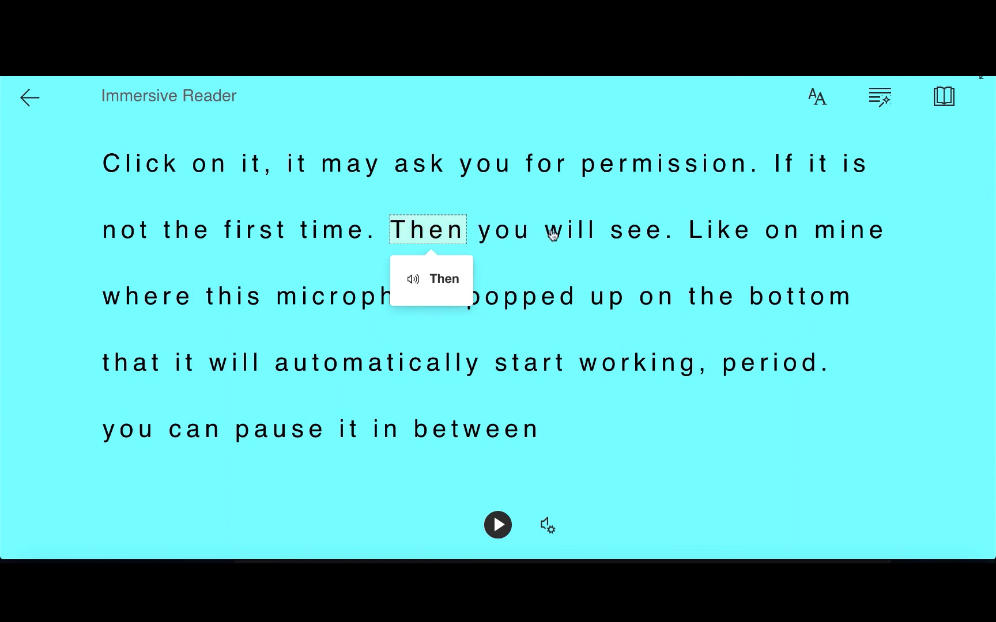
{"action": "left_click", "coordinate": [634, 232]}
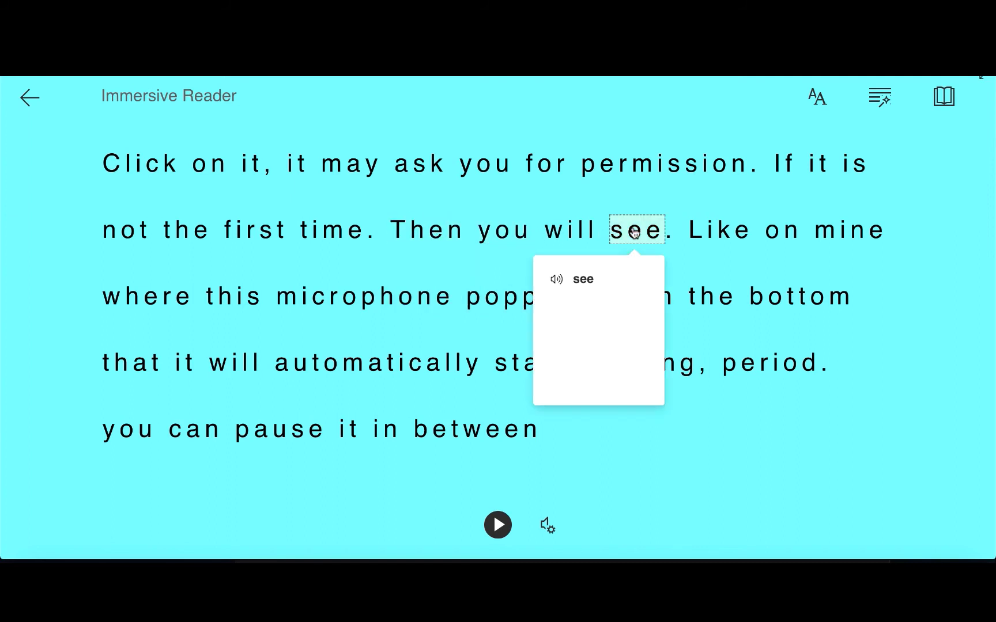
{"action": "left_click", "coordinate": [576, 236]}
{"action": "left_click", "coordinate": [629, 236]}
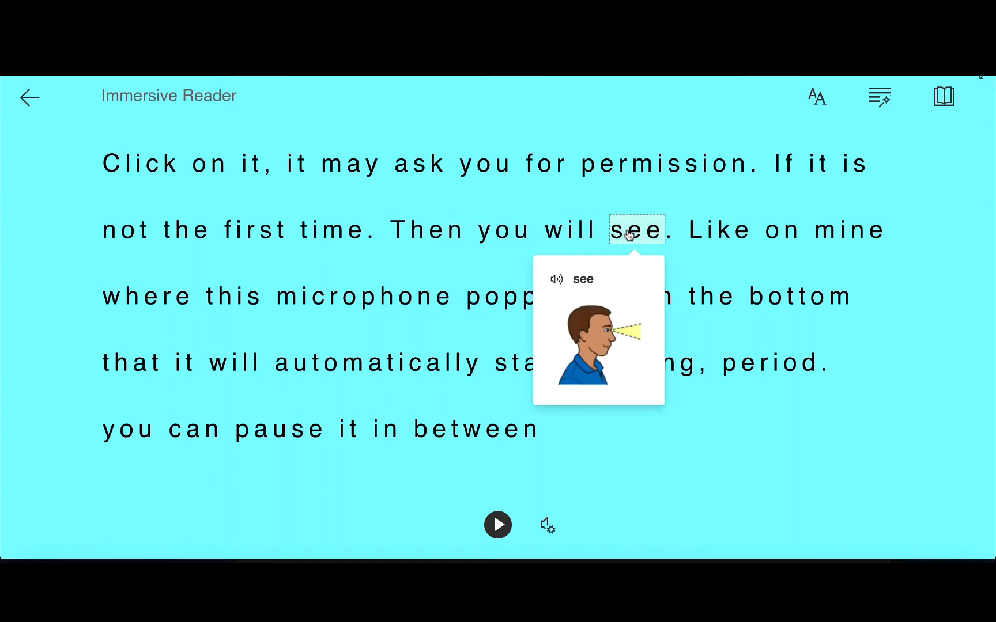
{"action": "left_click", "coordinate": [389, 303]}
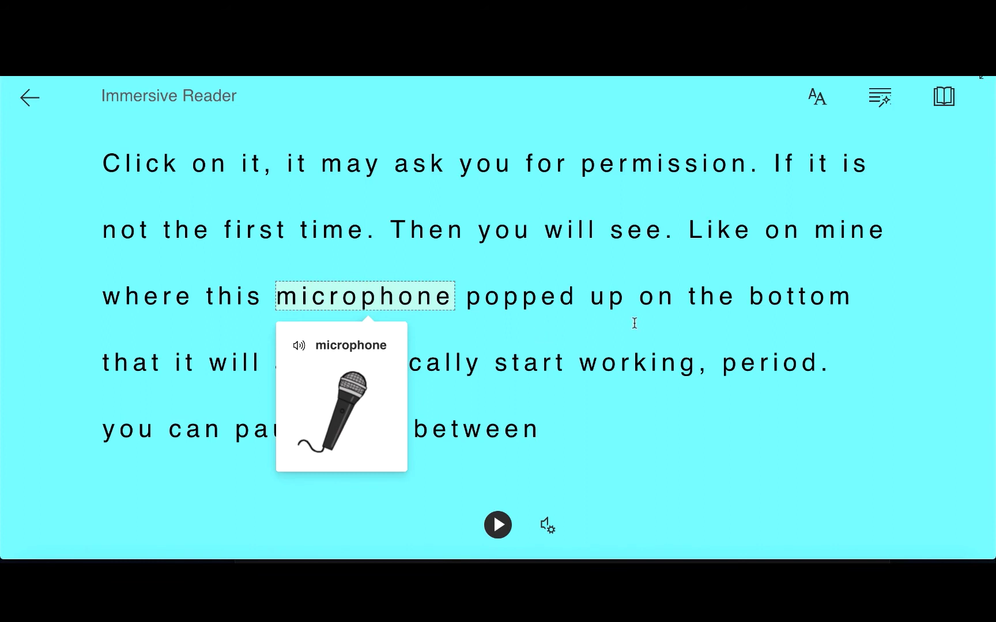
Check the translation options in the reading preferences, close them and exit the Immersive Reader to the document.
{"action": "left_click", "coordinate": [943, 110]}
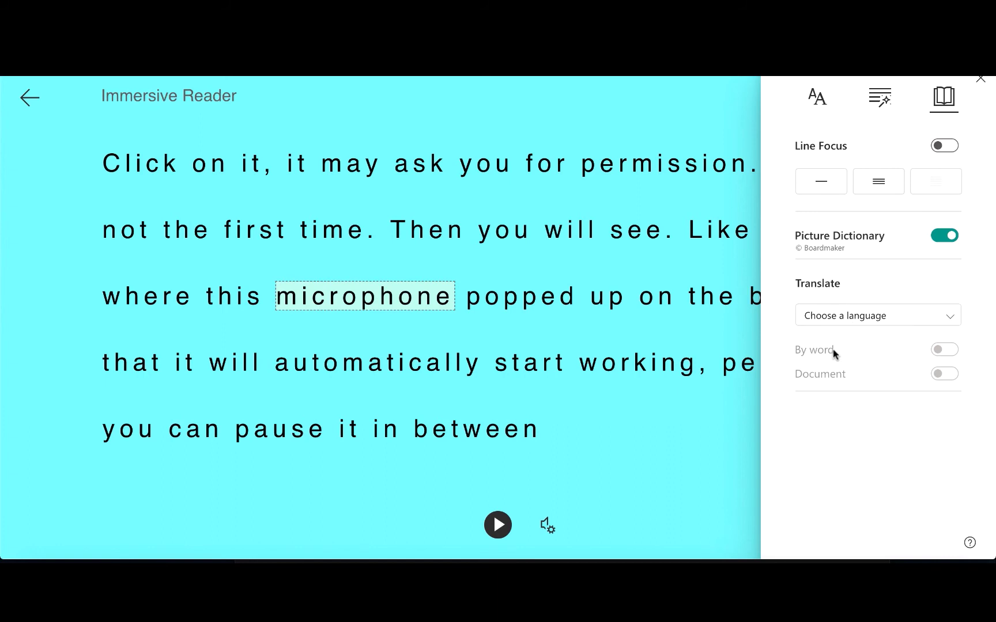
{"action": "left_click", "coordinate": [982, 92]}
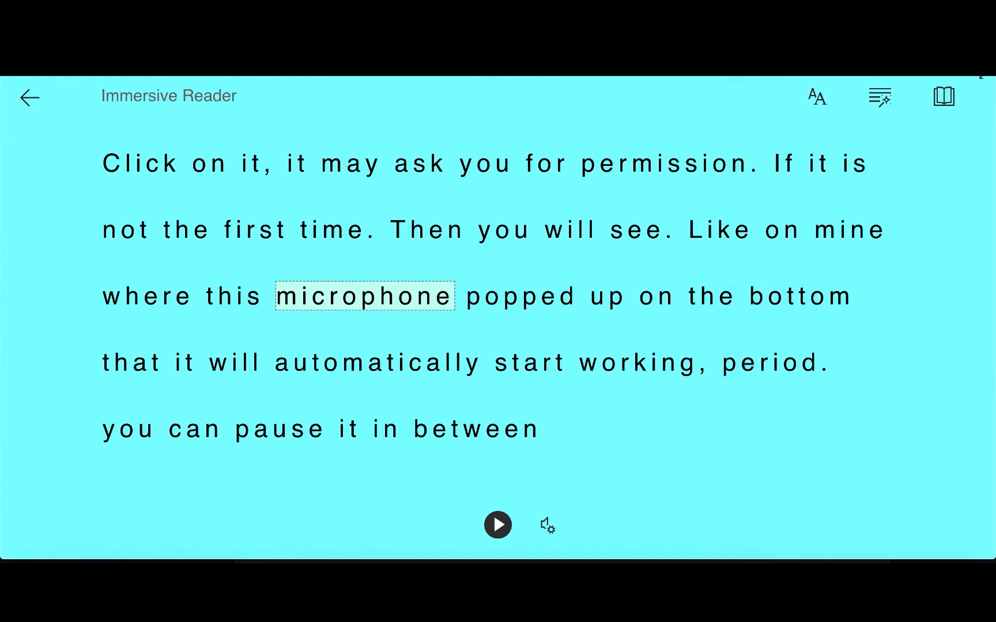
{"action": "left_click", "coordinate": [31, 104]}
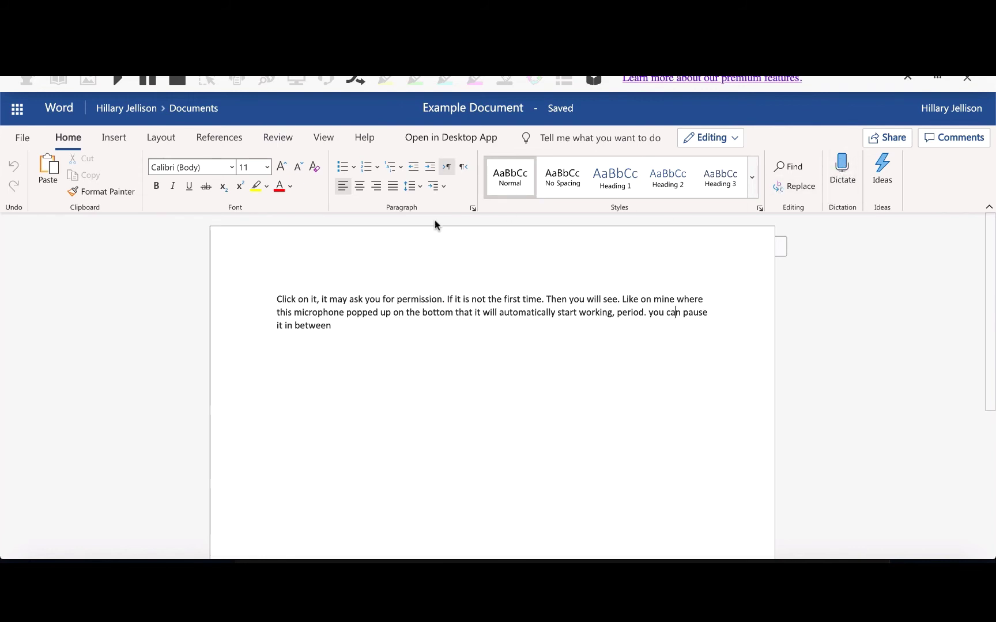
Examine the spelling and grammar rules in the document's Editor Settings and accept the settings unchanged.
{"action": "left_click", "coordinate": [318, 139]}
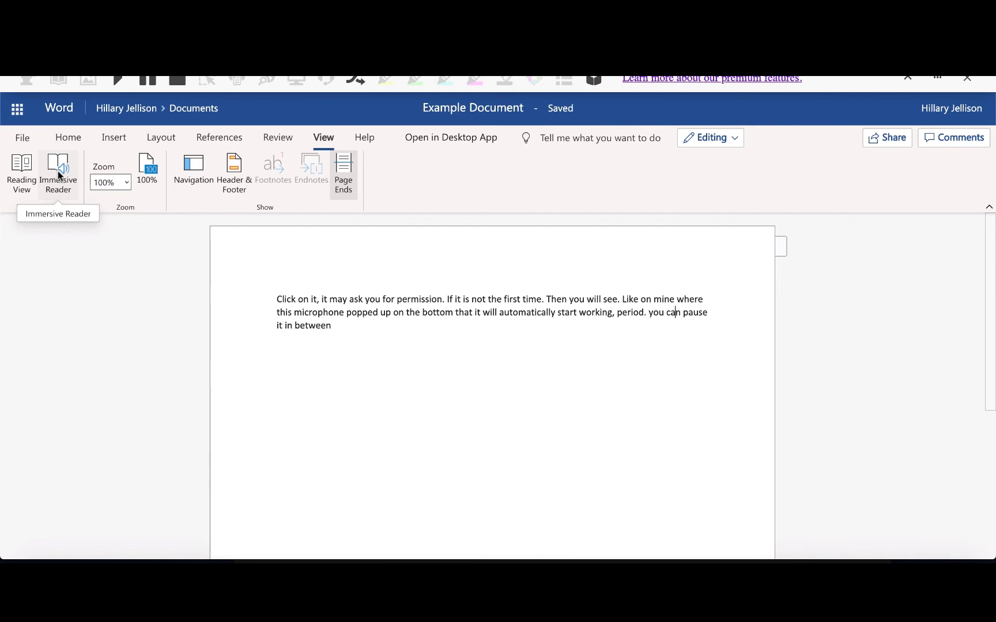
{"action": "left_click", "coordinate": [227, 138]}
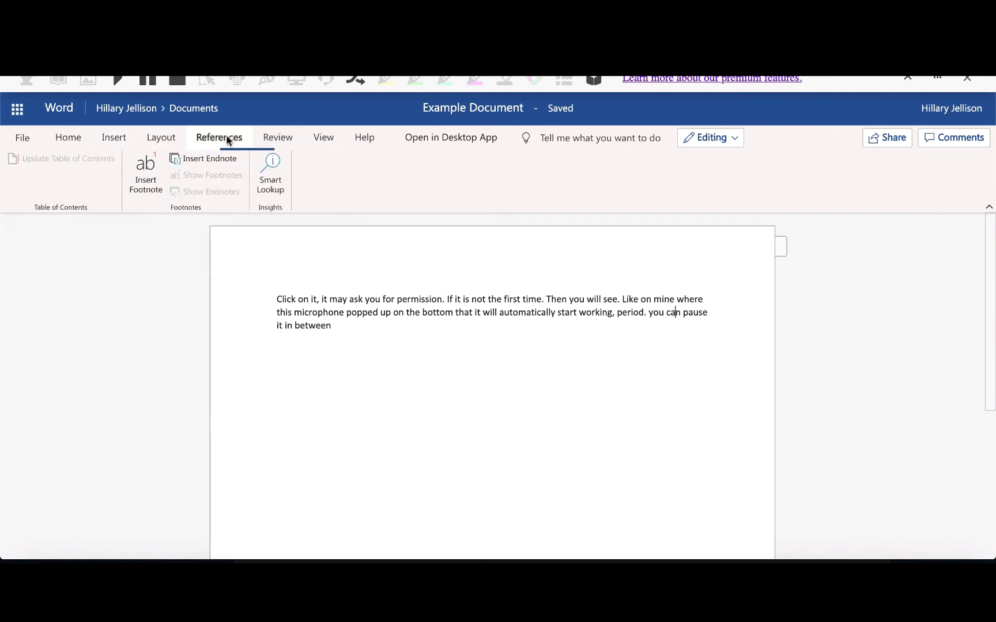
{"action": "left_click", "coordinate": [277, 137]}
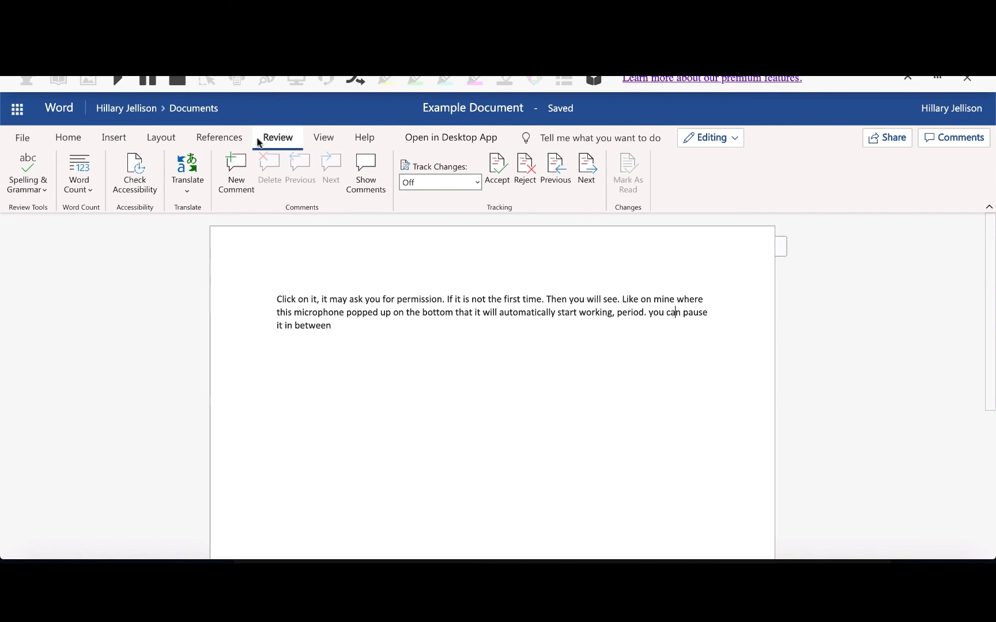
{"action": "left_click", "coordinate": [45, 191]}
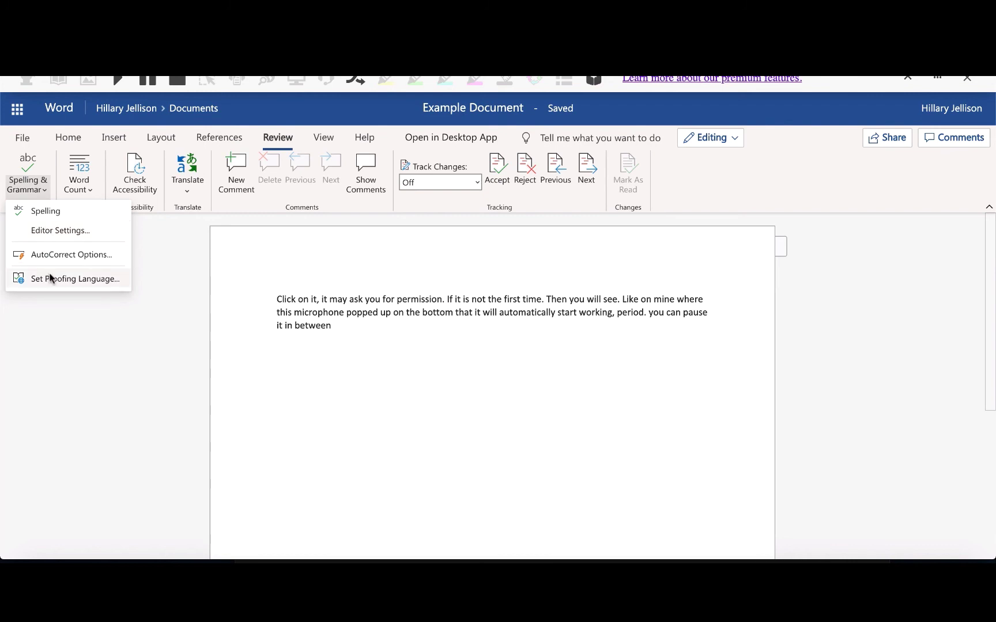
{"action": "left_click", "coordinate": [57, 233]}
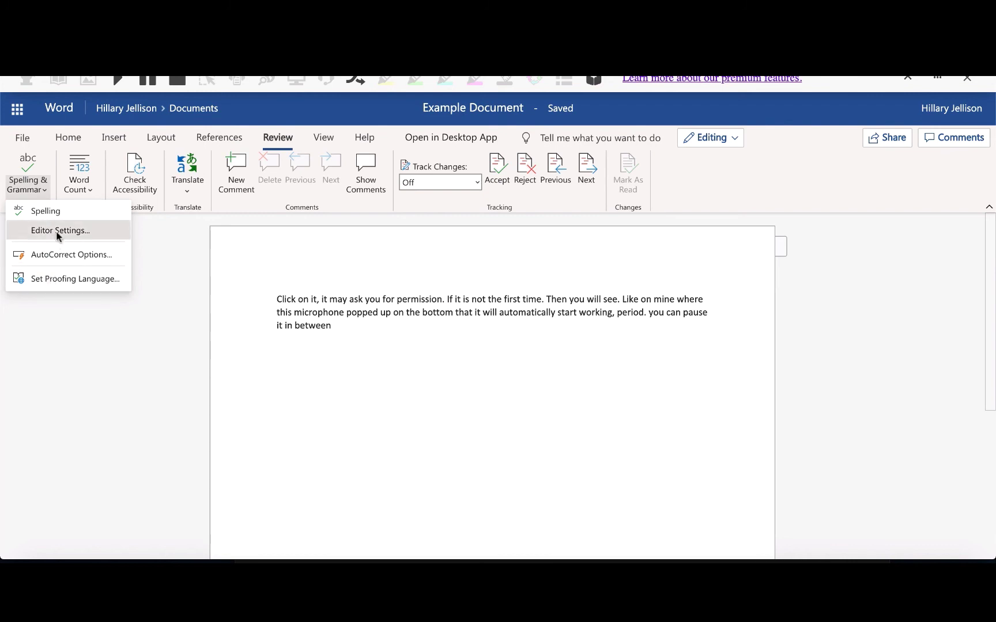
{"action": "scroll", "coordinate": [494, 348], "scroll_direction": "down", "scroll_amount": 5}
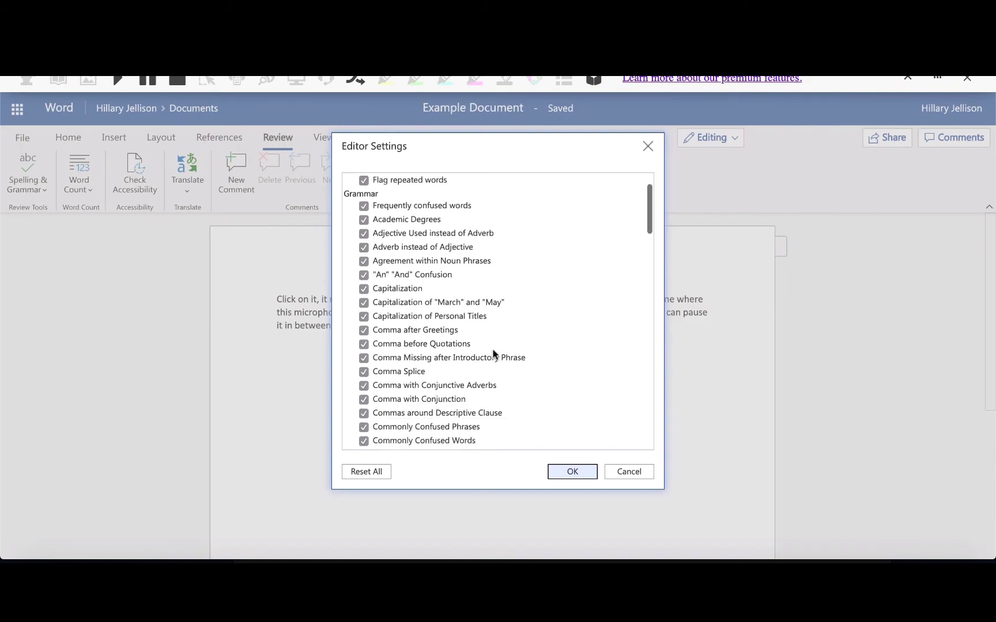
{"action": "scroll", "coordinate": [504, 327], "scroll_direction": "down", "scroll_amount": 8}
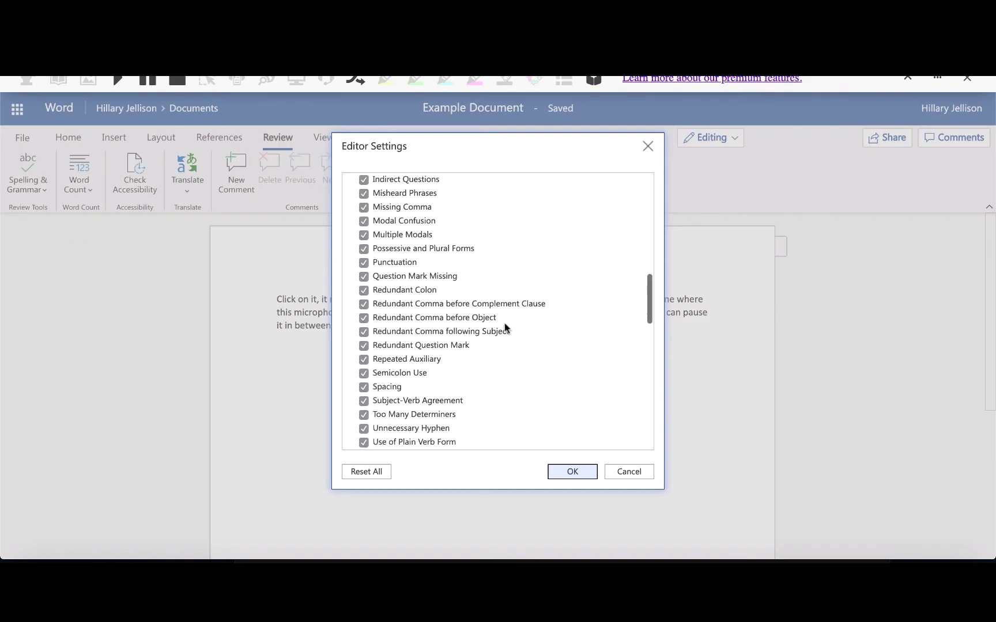
{"action": "scroll", "coordinate": [504, 327], "scroll_direction": "up", "scroll_amount": 3}
{"action": "scroll", "coordinate": [505, 328], "scroll_direction": "up", "scroll_amount": 8}
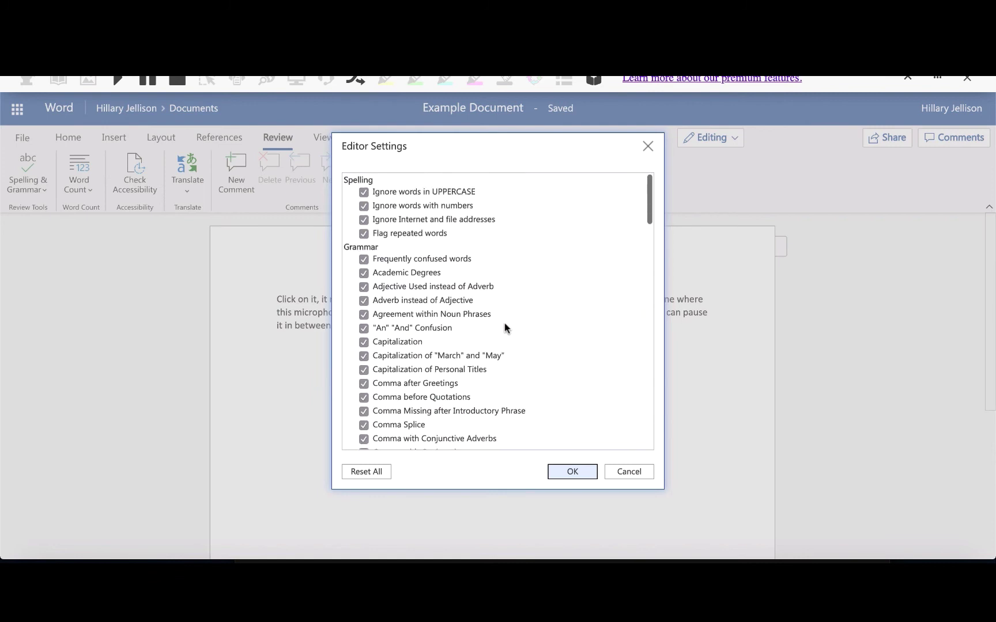
{"action": "left_click", "coordinate": [569, 472]}
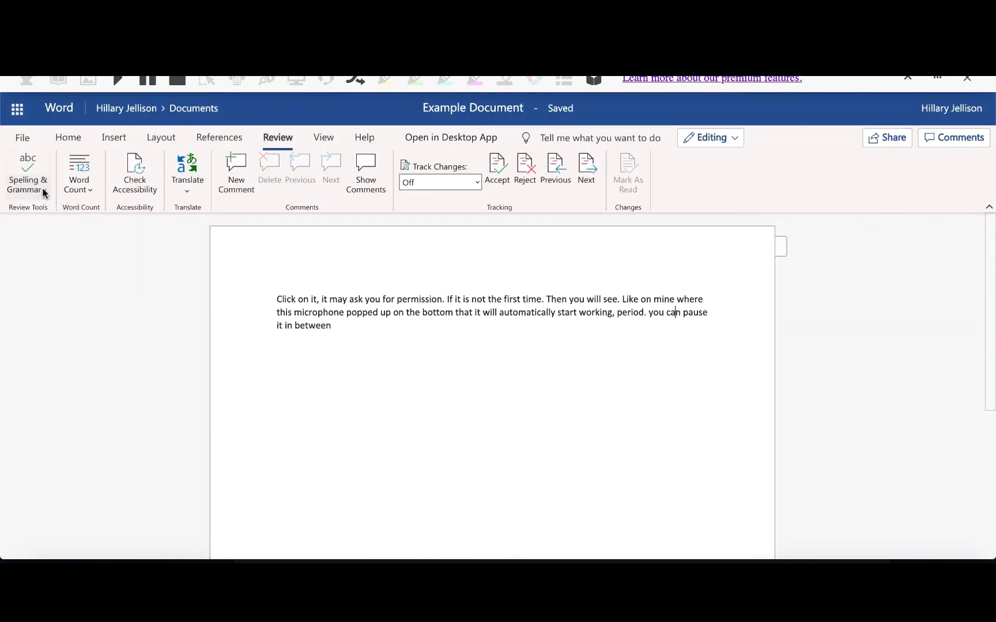
Turn on "Don't check spelling or grammar" in the proofing language settings, keeping English (U.S.), and accept the settings.
{"action": "left_click", "coordinate": [43, 192]}
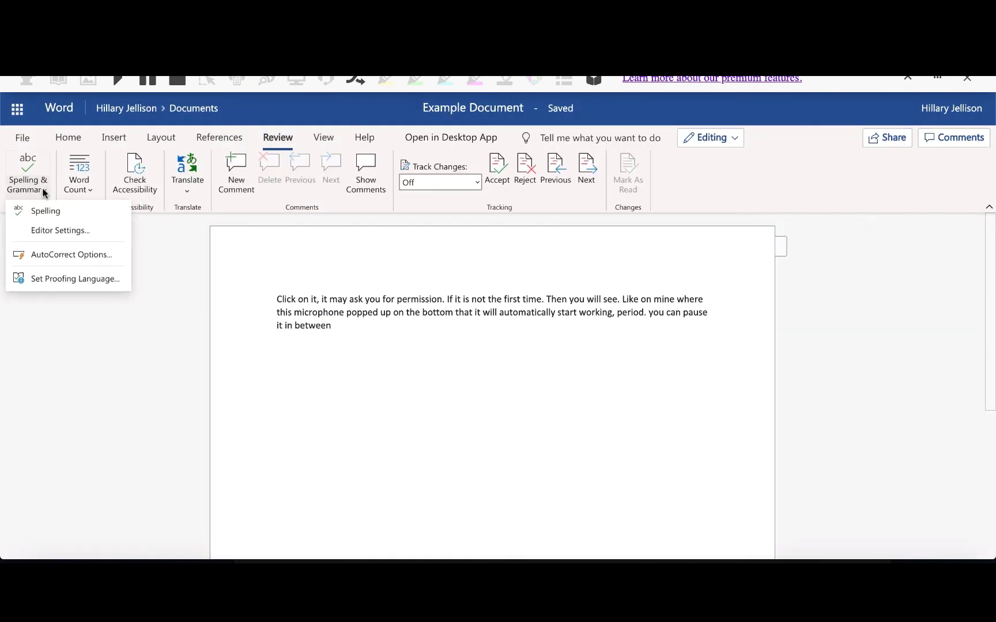
{"action": "left_click", "coordinate": [50, 279]}
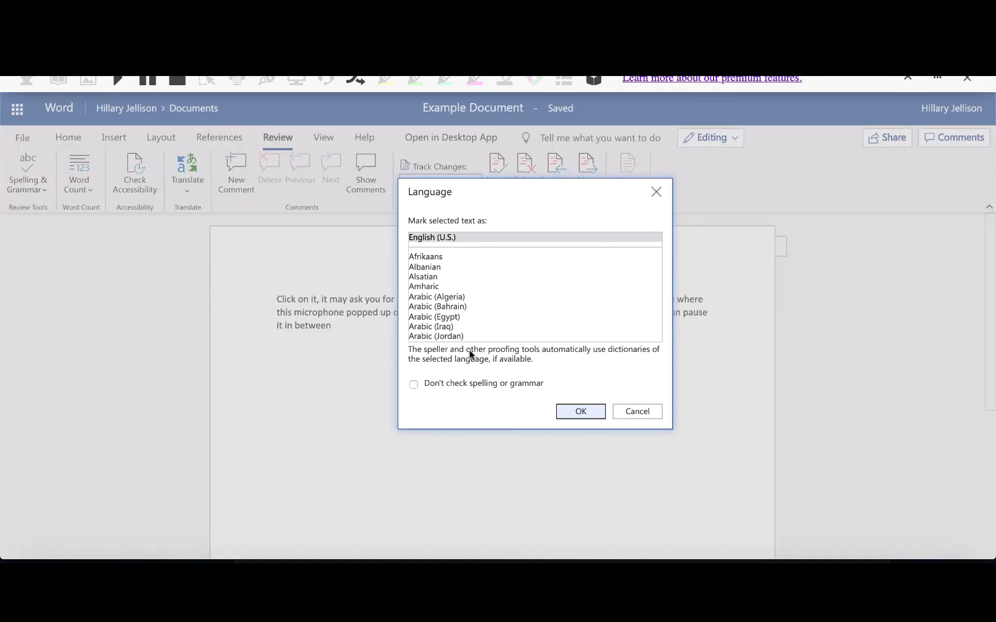
{"action": "left_click", "coordinate": [415, 385]}
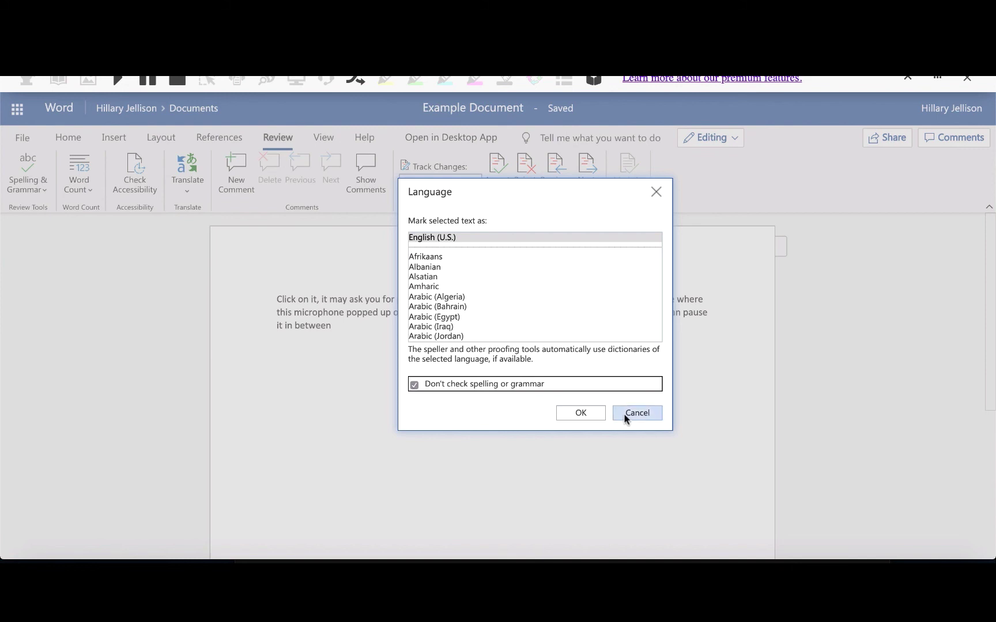
{"action": "left_click", "coordinate": [590, 413]}
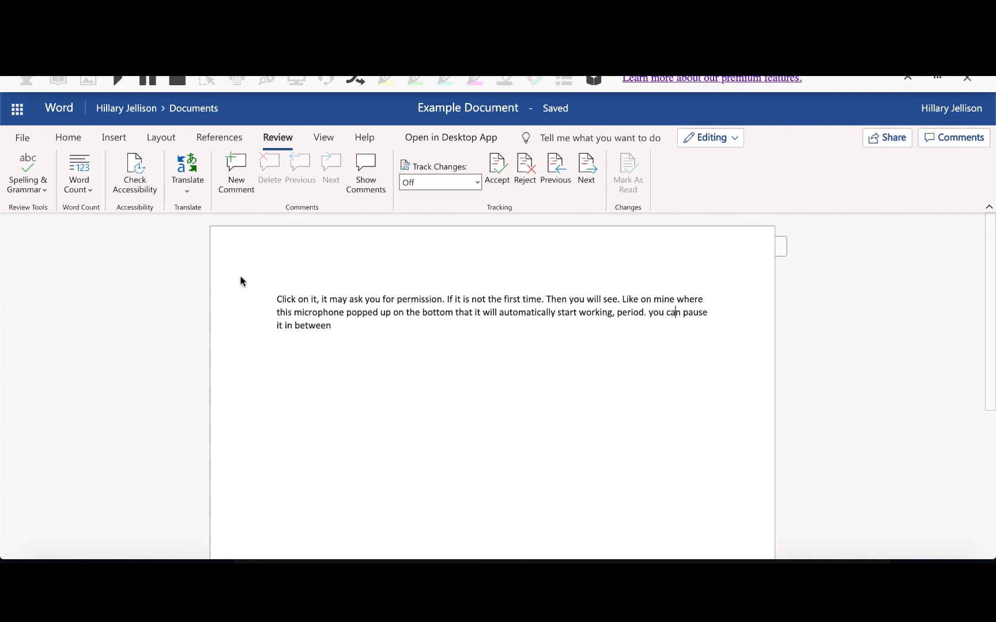
Post a comment on the word "can" mentioning a colleague: "Nice job using adverbs in this paragraph. Please double check your punctuation.".
{"action": "left_click", "coordinate": [236, 172]}
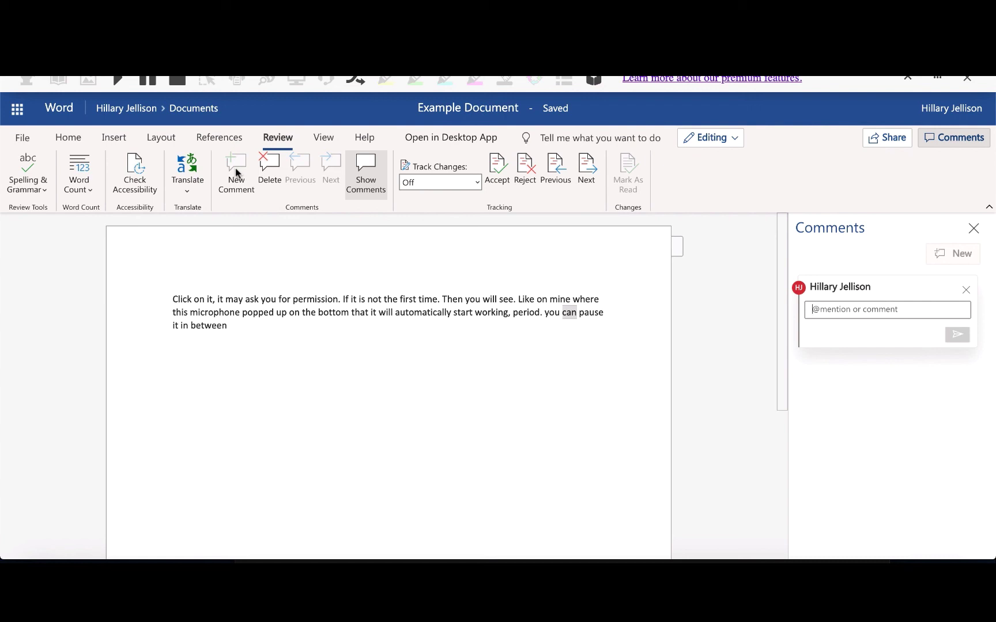
{"action": "type", "text": "@"}
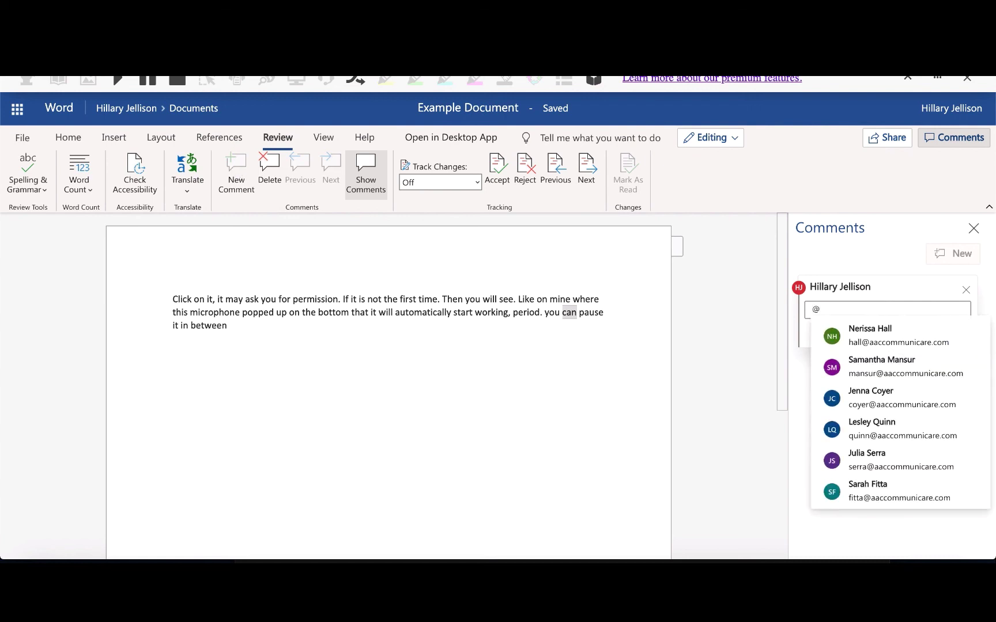
{"action": "left_click", "coordinate": [908, 344]}
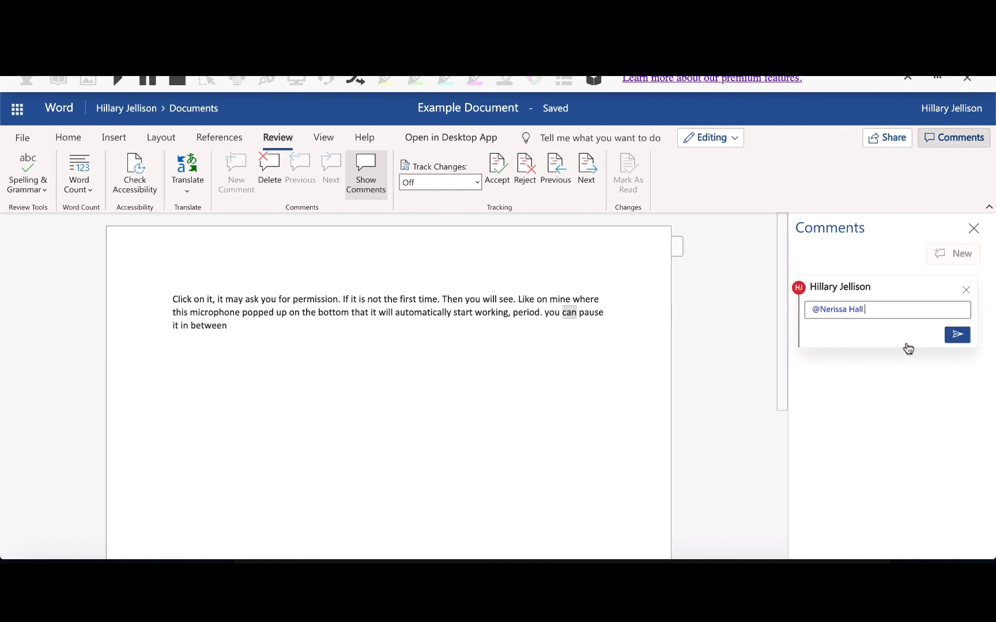
{"action": "type", "text": "Nice job using adverbs in thi"}
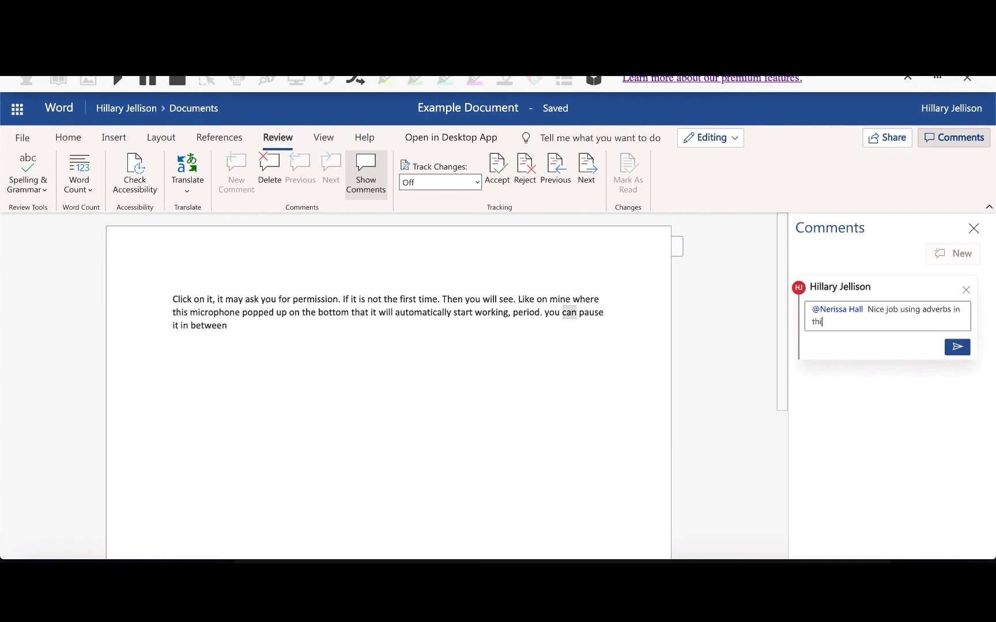
{"action": "type", "text": "s paragraph. Please double c"}
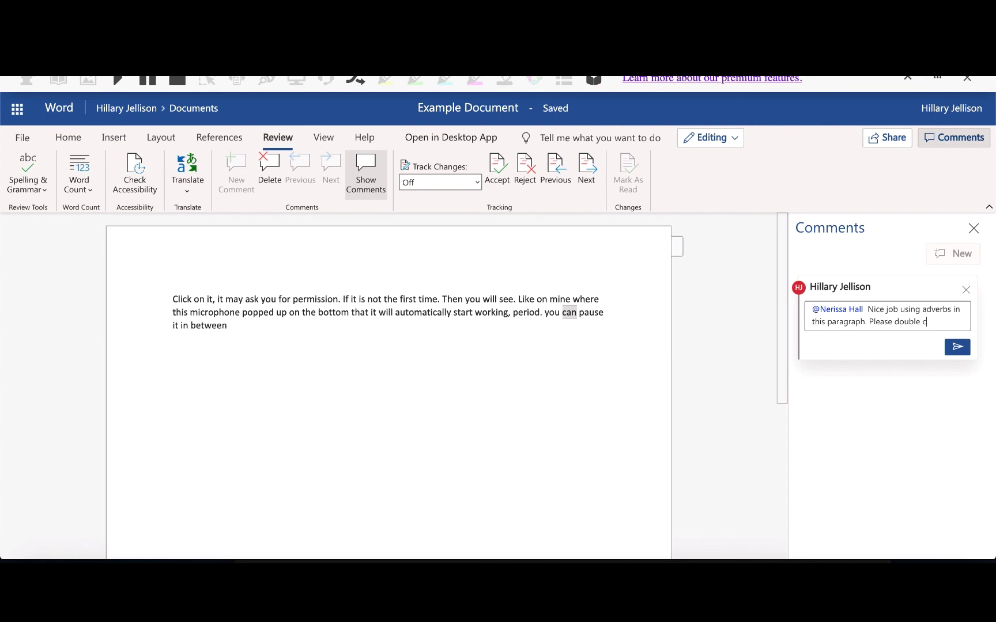
{"action": "type", "text": "heck your punctua"}
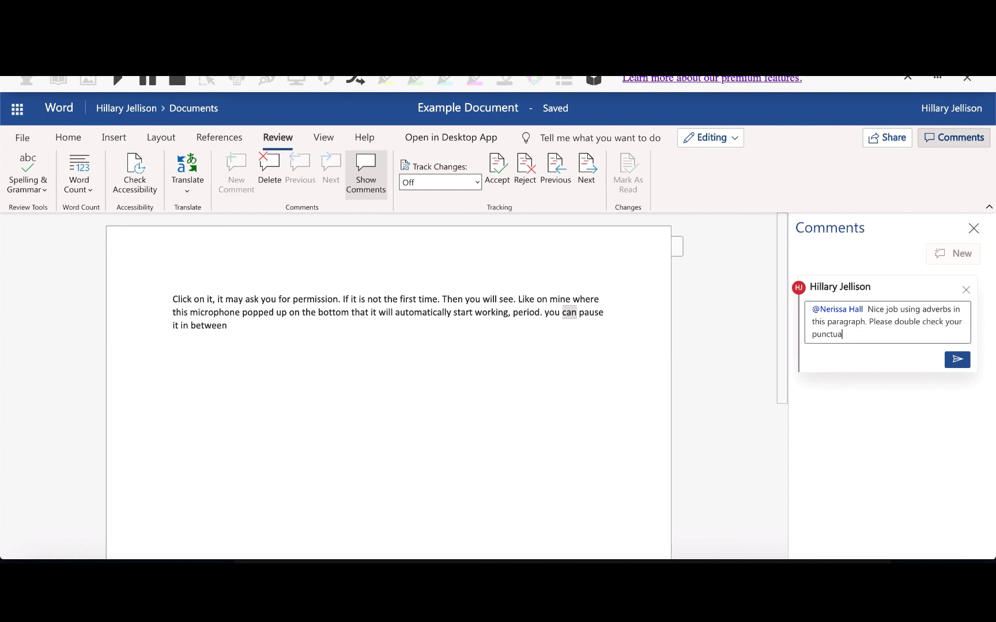
{"action": "type", "text": "tion."}
{"action": "key", "text": "Return"}
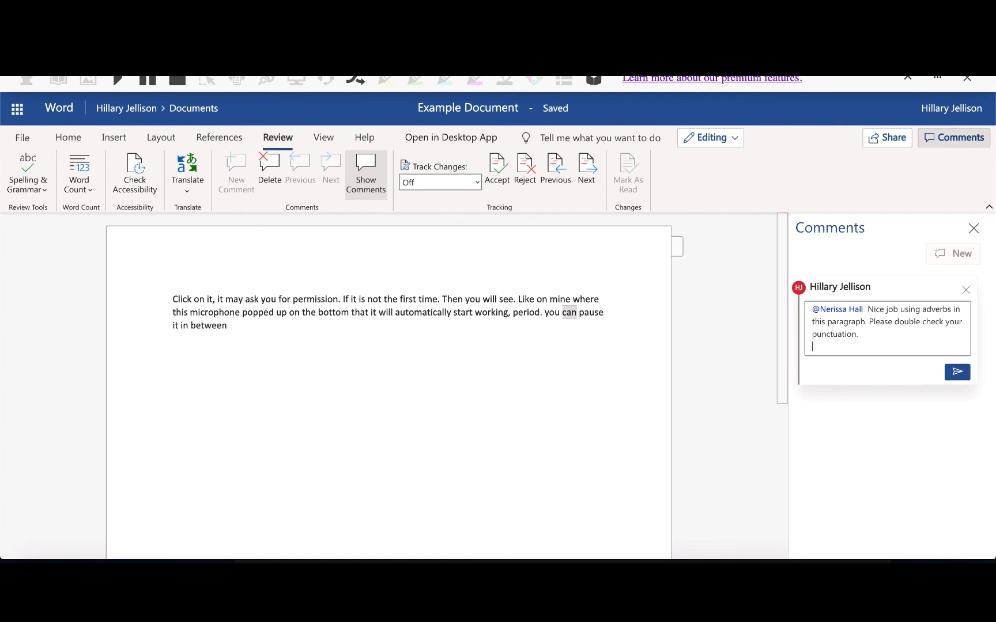
{"action": "left_click", "coordinate": [958, 371]}
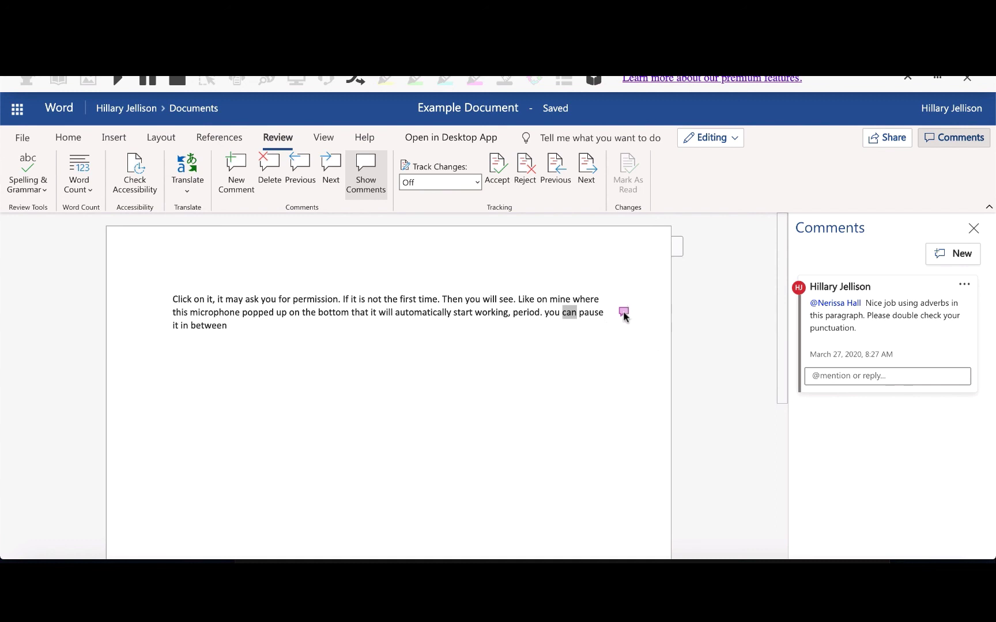
Hide the comments, reopen the posted comment from its marker beside the paragraph to view it, and hide the comments again.
{"action": "left_click", "coordinate": [973, 228]}
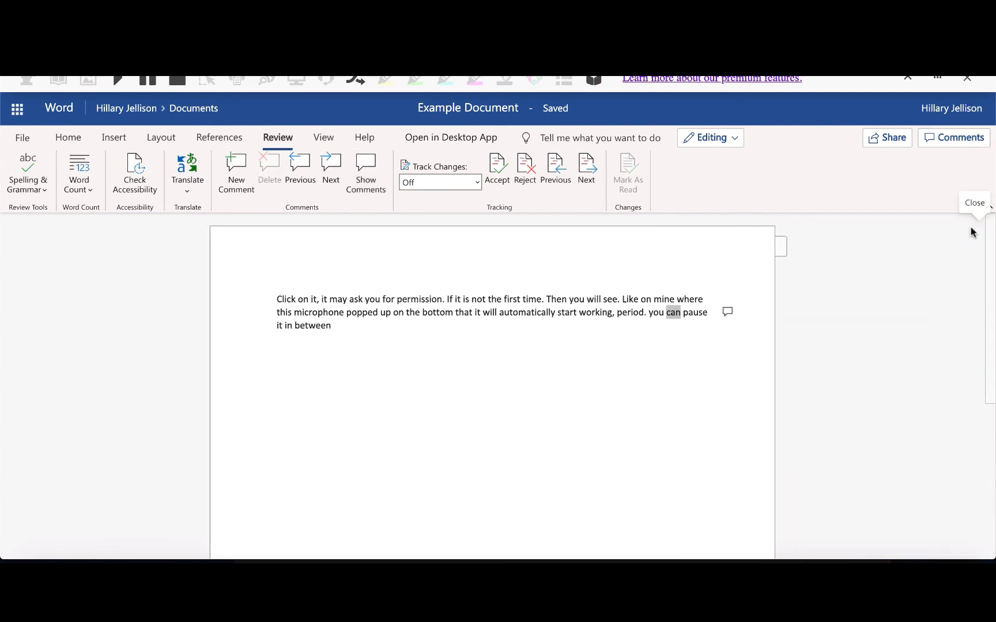
{"action": "left_click", "coordinate": [727, 312]}
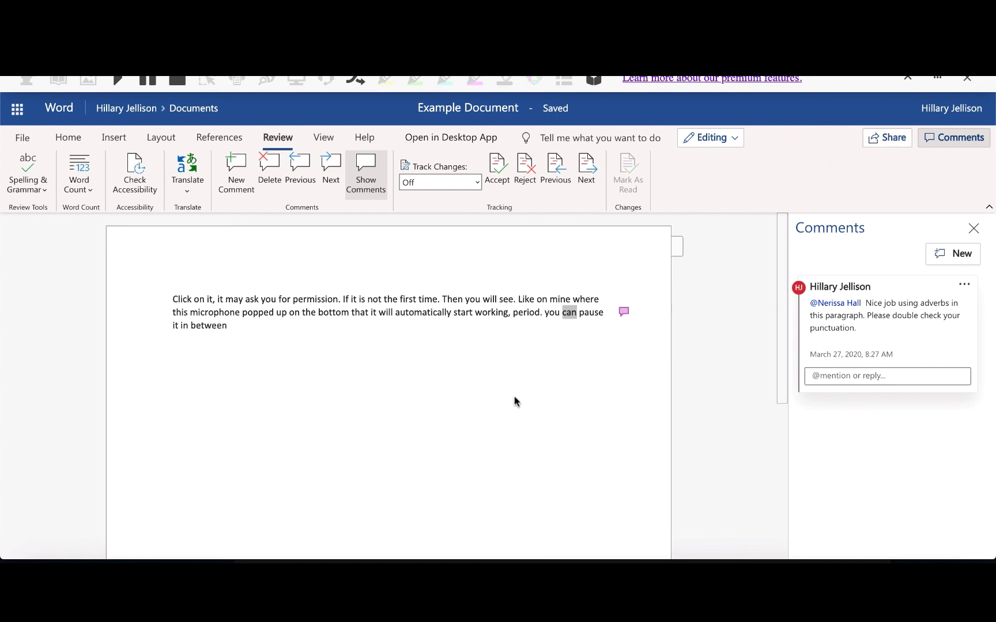
{"action": "left_click", "coordinate": [974, 229]}
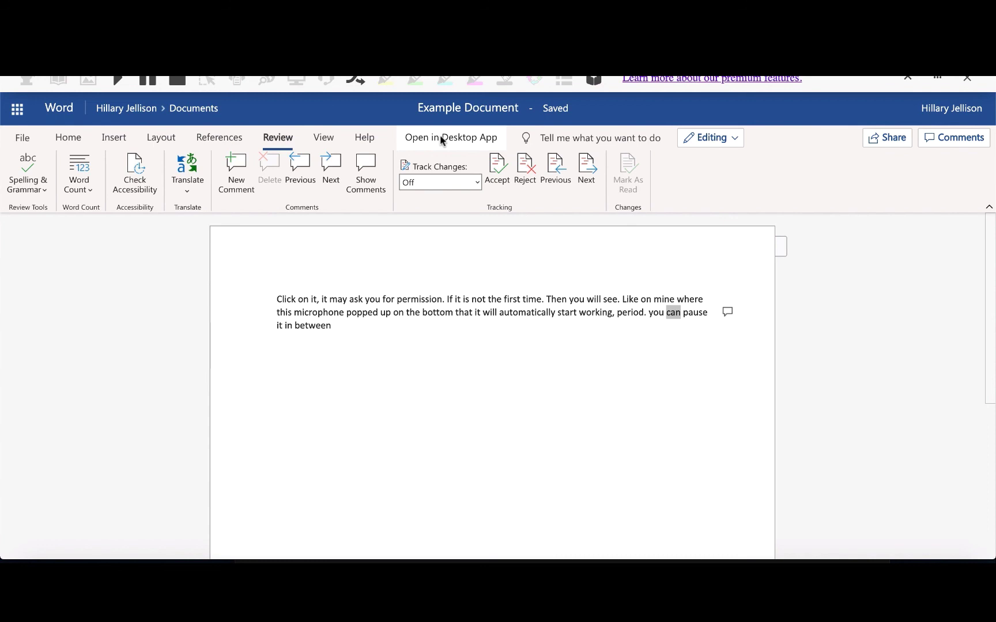
{"action": "left_click", "coordinate": [64, 137]}
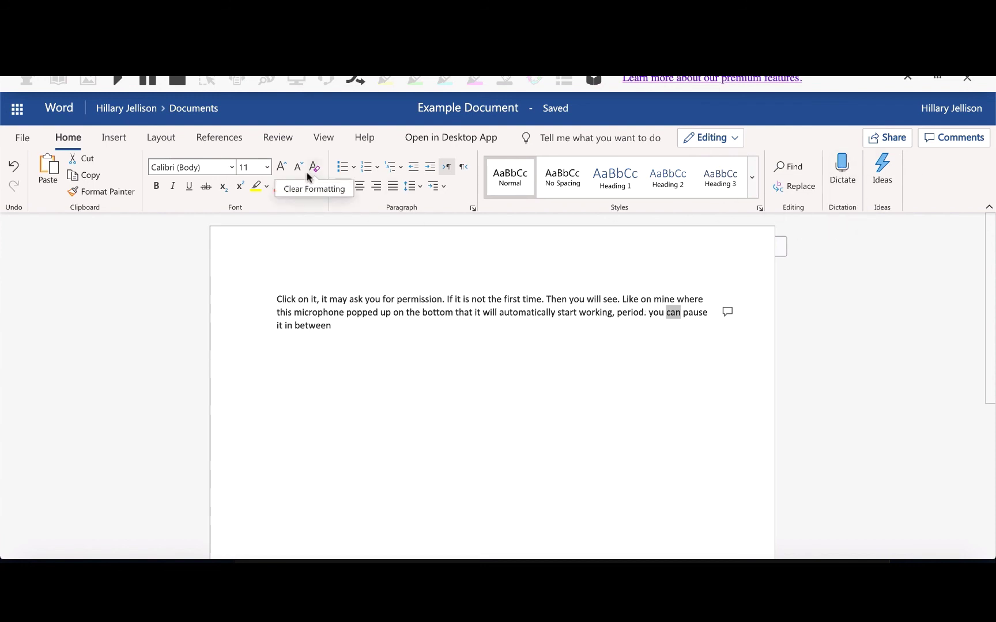
{"action": "left_click", "coordinate": [325, 139]}
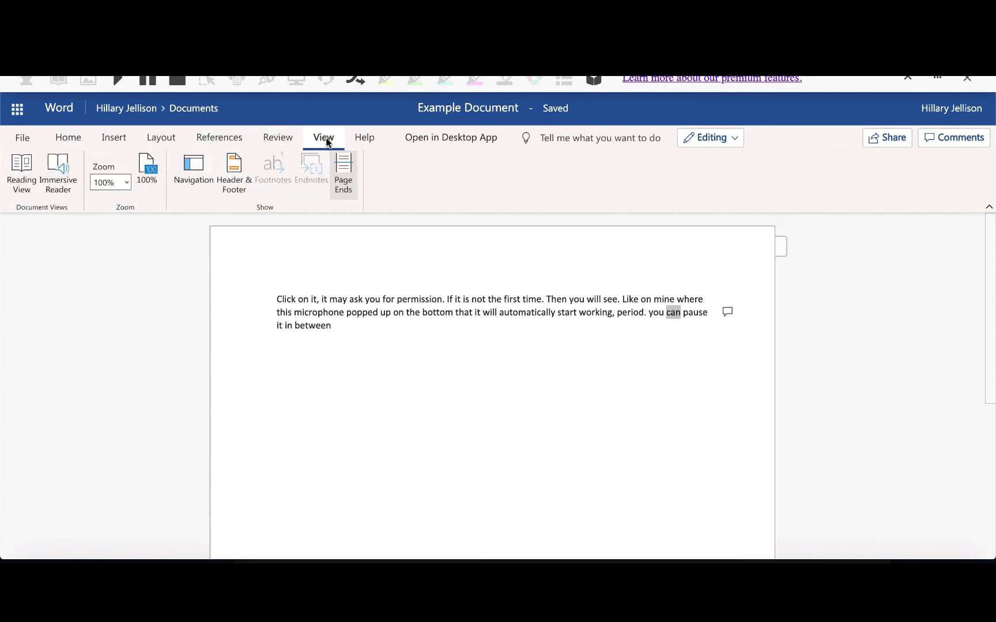
{"action": "left_click", "coordinate": [277, 138]}
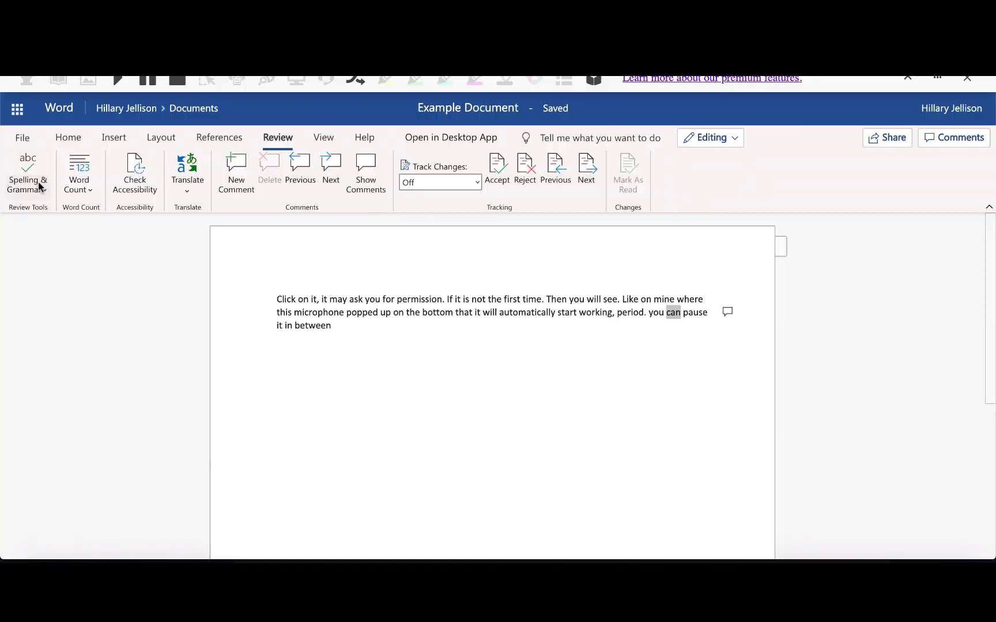